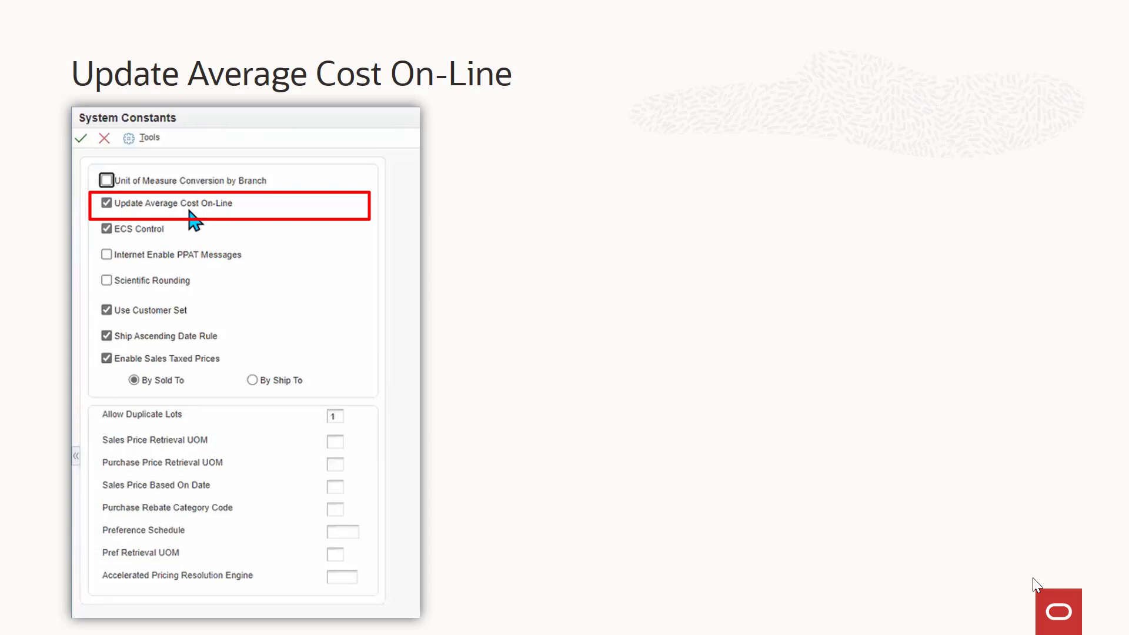
# Advance through the warehouse AAI and P4617 UDC setup slides.
pyautogui.press('Right')
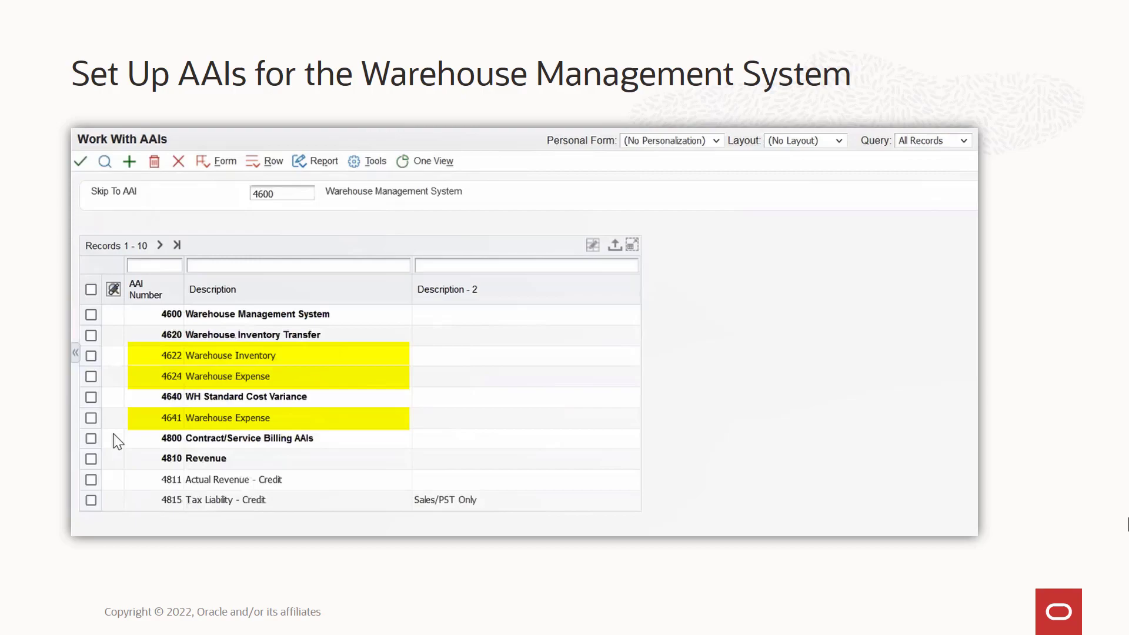
pyautogui.press('Right')
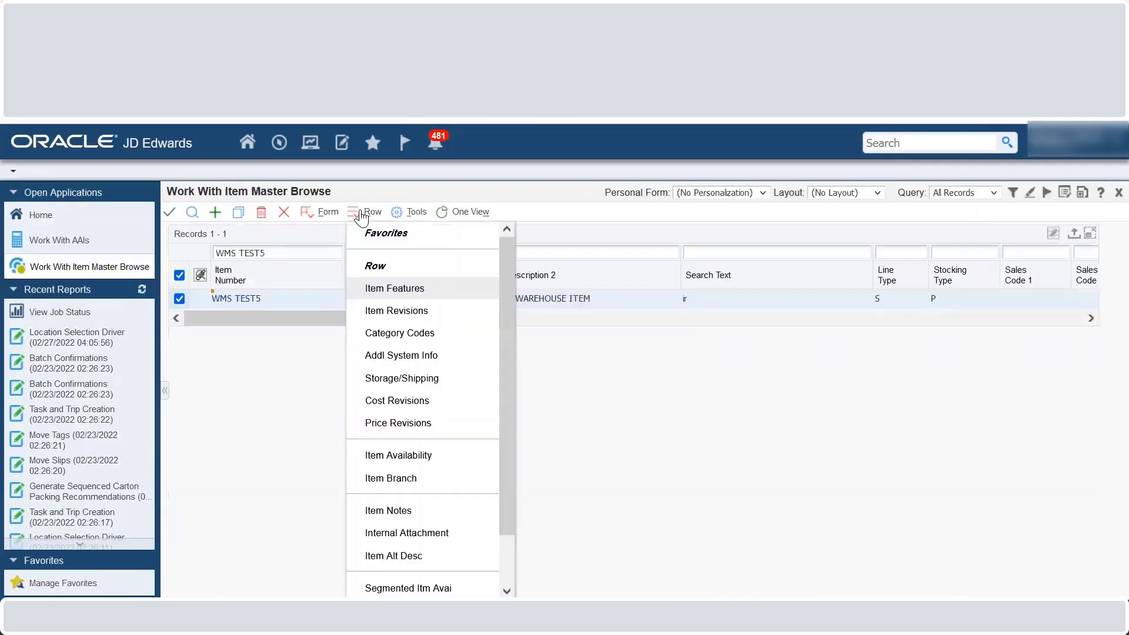
# Open the item cost records for WMS TEST5 at branch 88051.
pyautogui.click(405, 479)
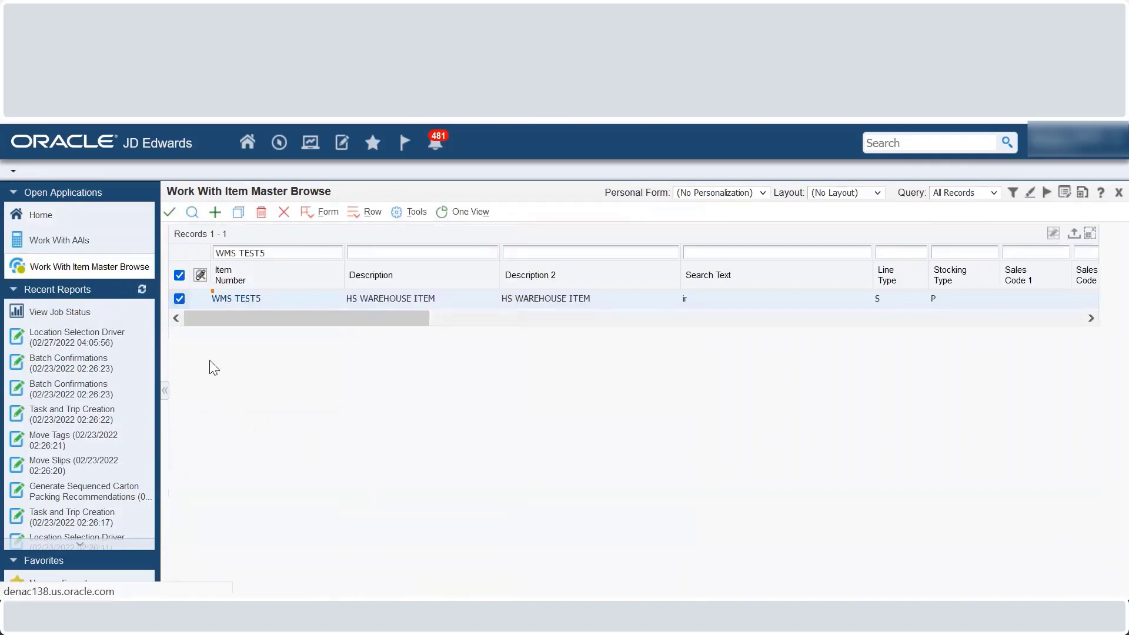
pyautogui.click(180, 337)
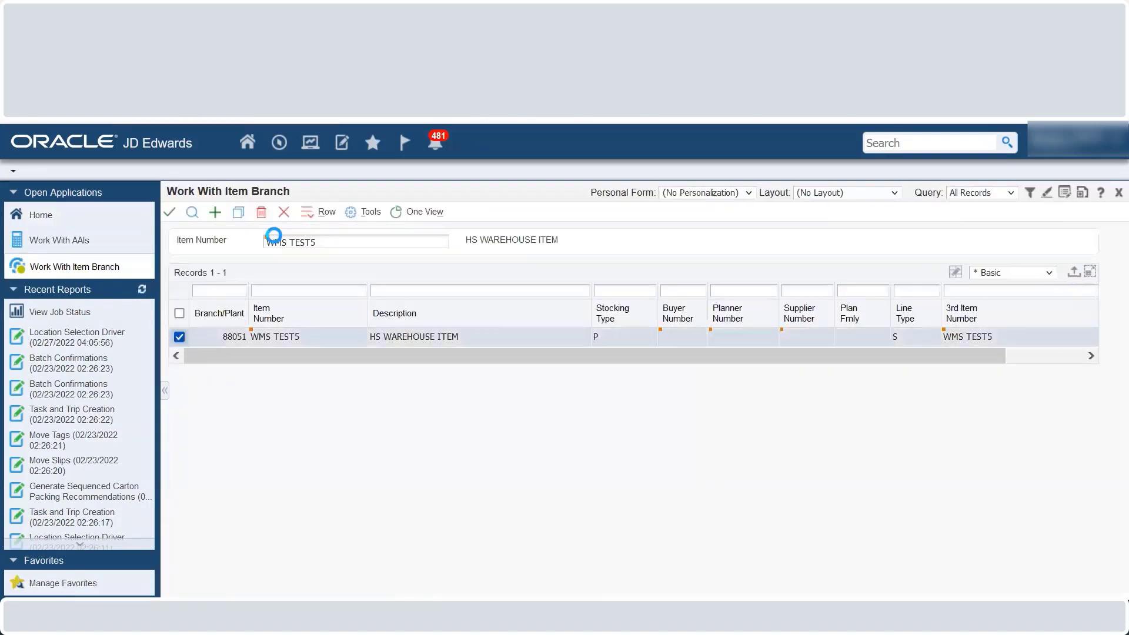
pyautogui.click(325, 212)
pyautogui.click(376, 434)
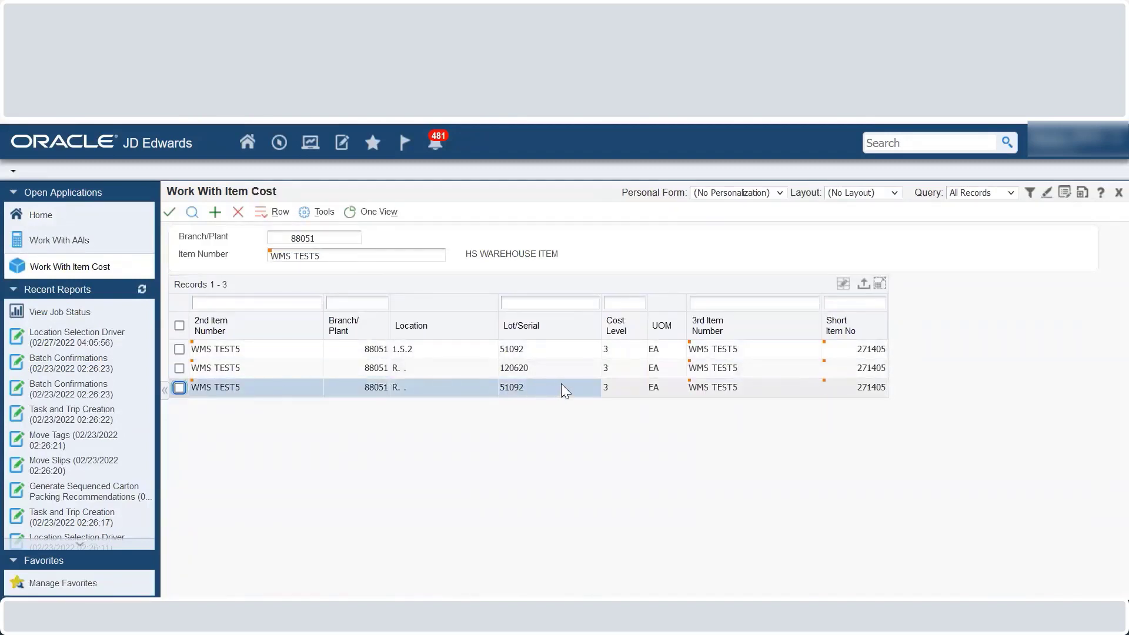
# Review the R. (standard 8.0000) and 1.S.2 cost records, closing each without saving.
pyautogui.click(224, 348)
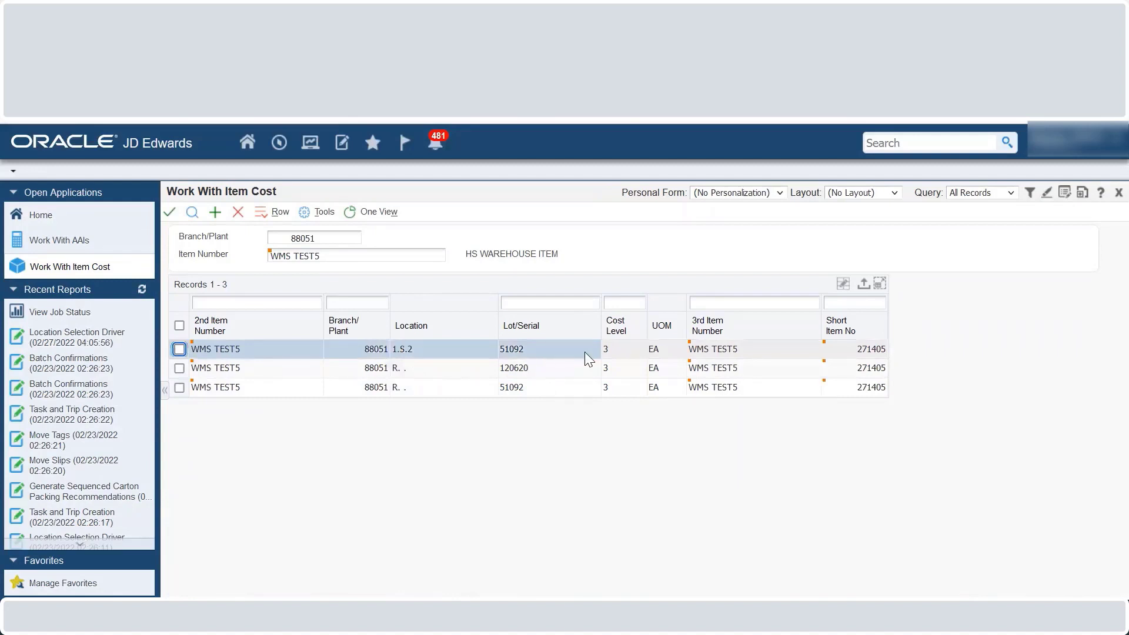
pyautogui.click(179, 387)
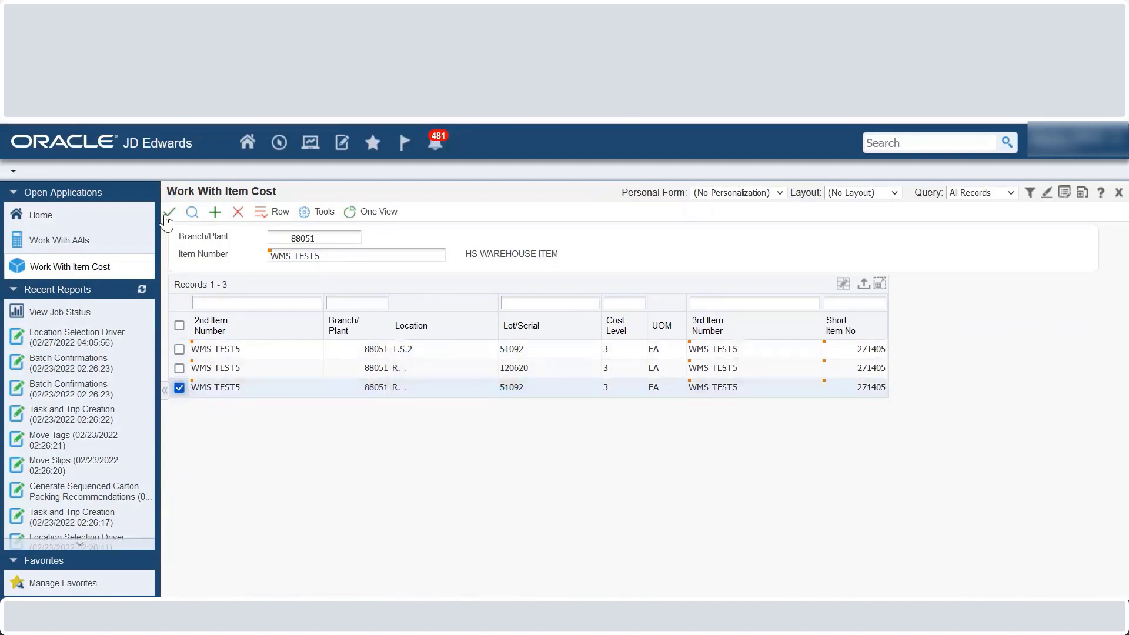
pyautogui.click(168, 214)
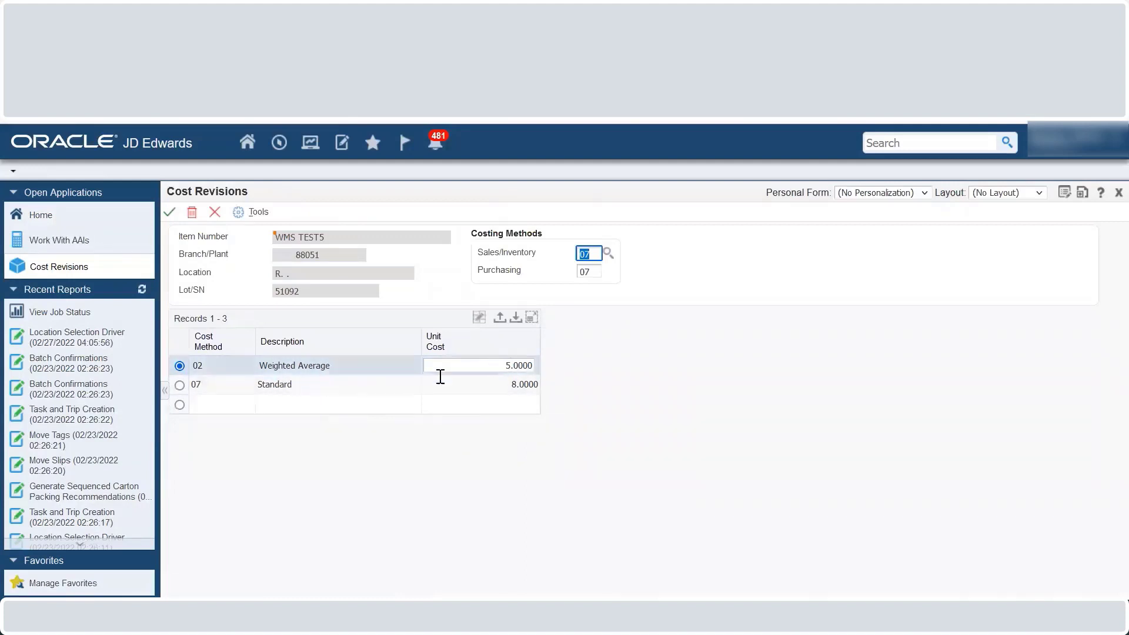
pyautogui.click(532, 388)
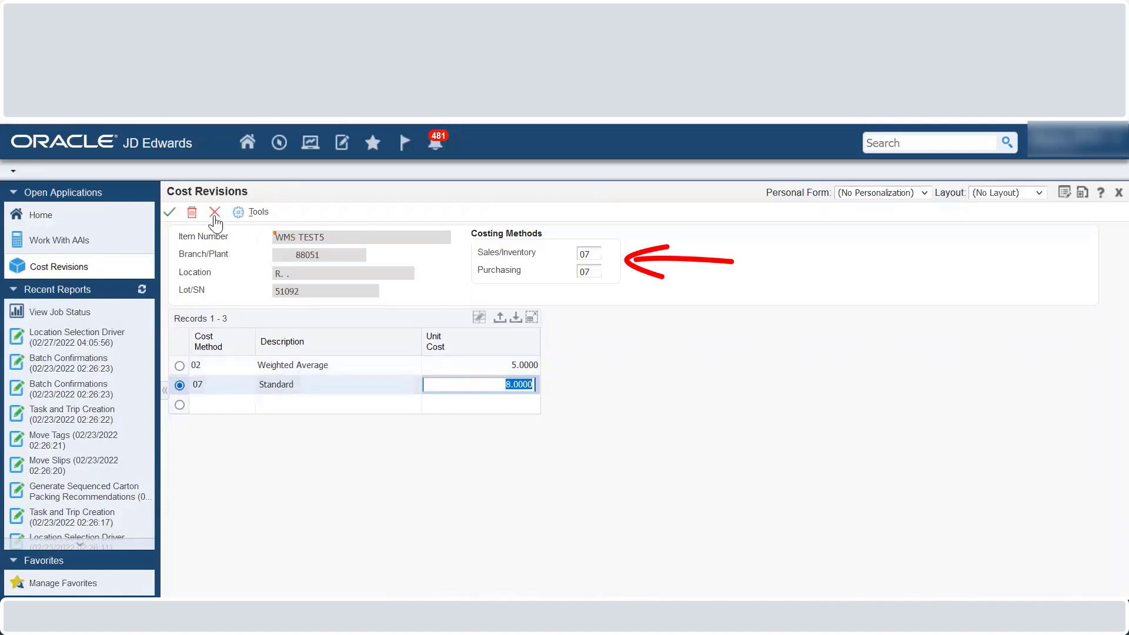
pyautogui.click(215, 215)
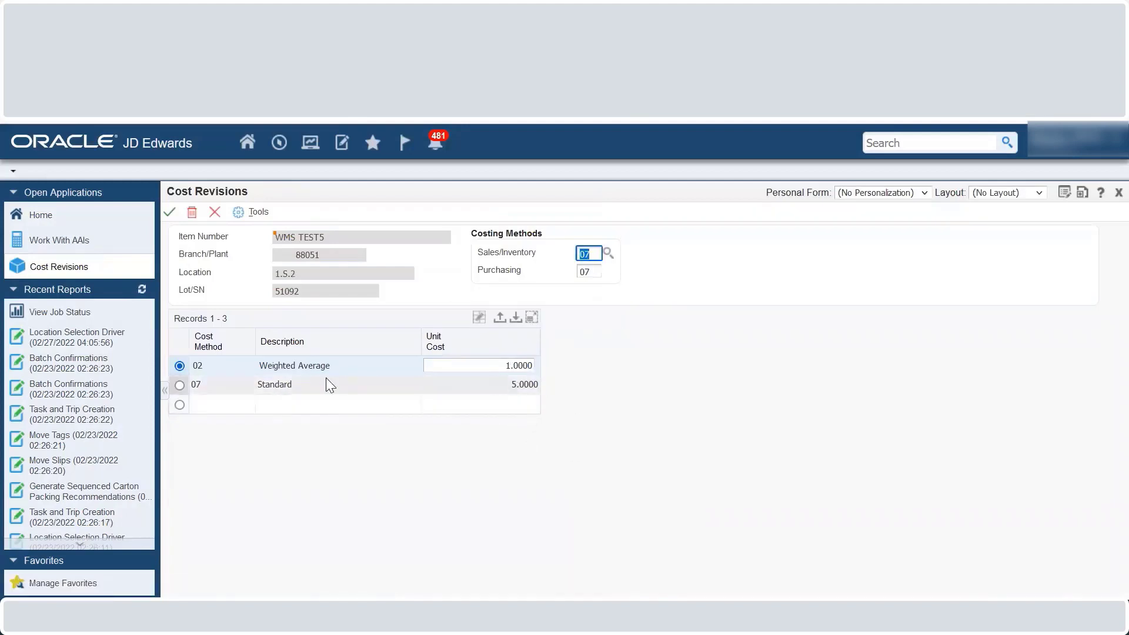
pyautogui.click(214, 211)
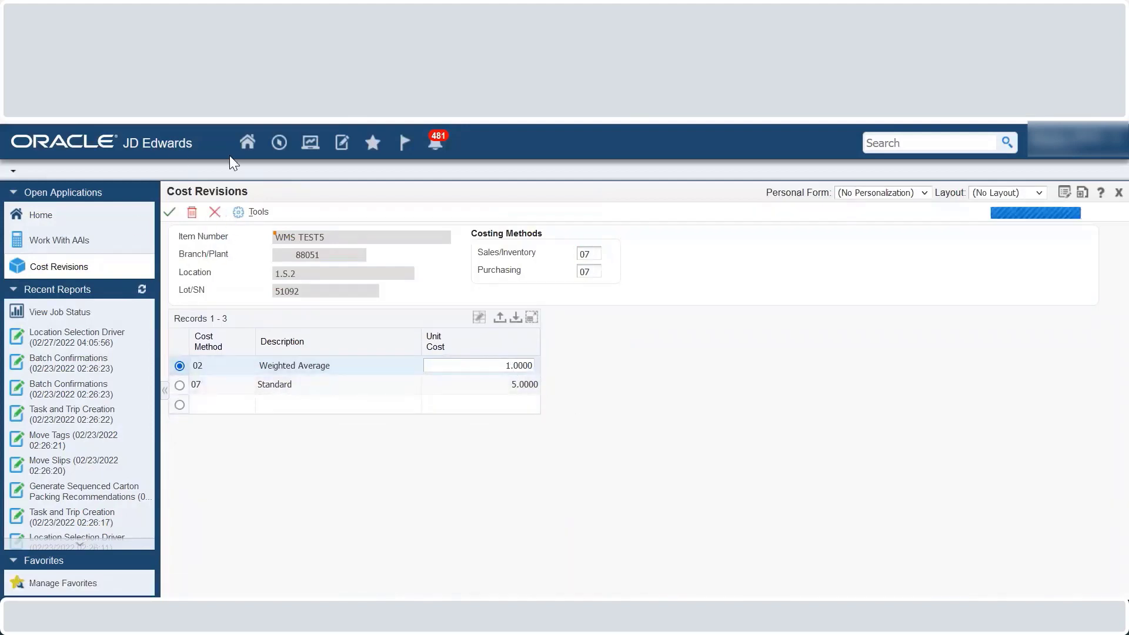
# Launch P4310 and start a new purchase order header for supplier 4343.
pyautogui.click(278, 142)
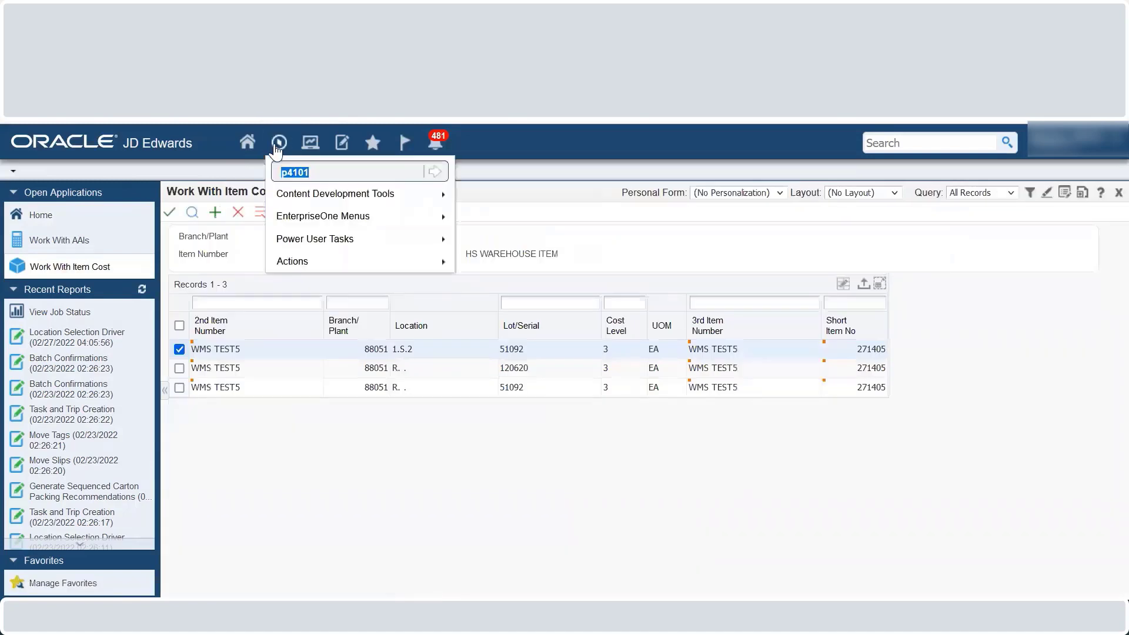
pyautogui.write('p4310')
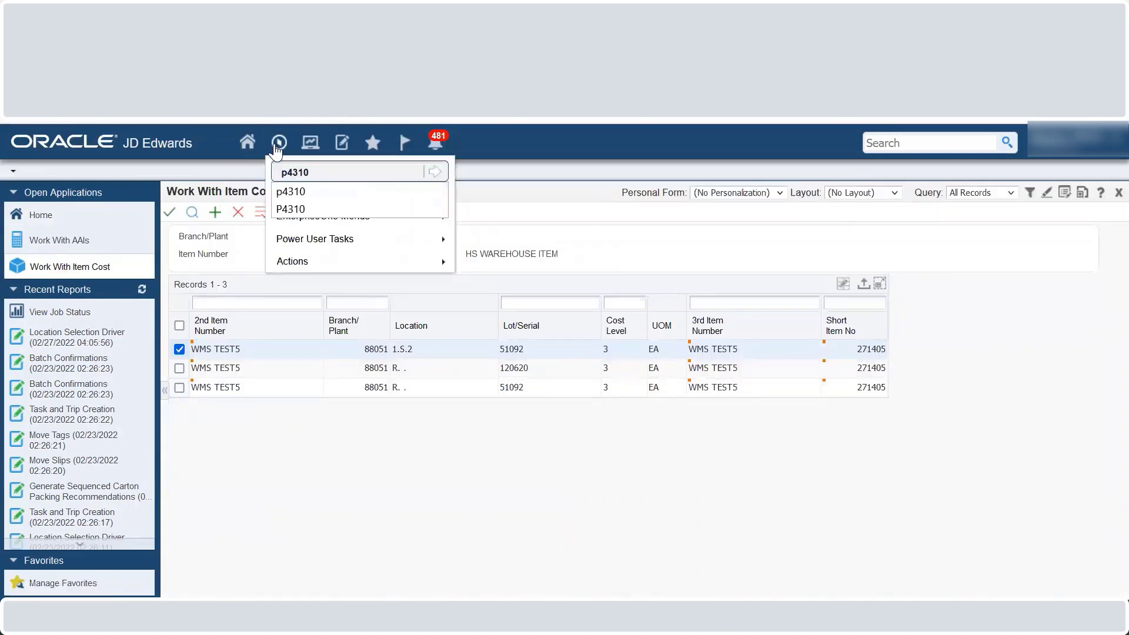
pyautogui.press('Return')
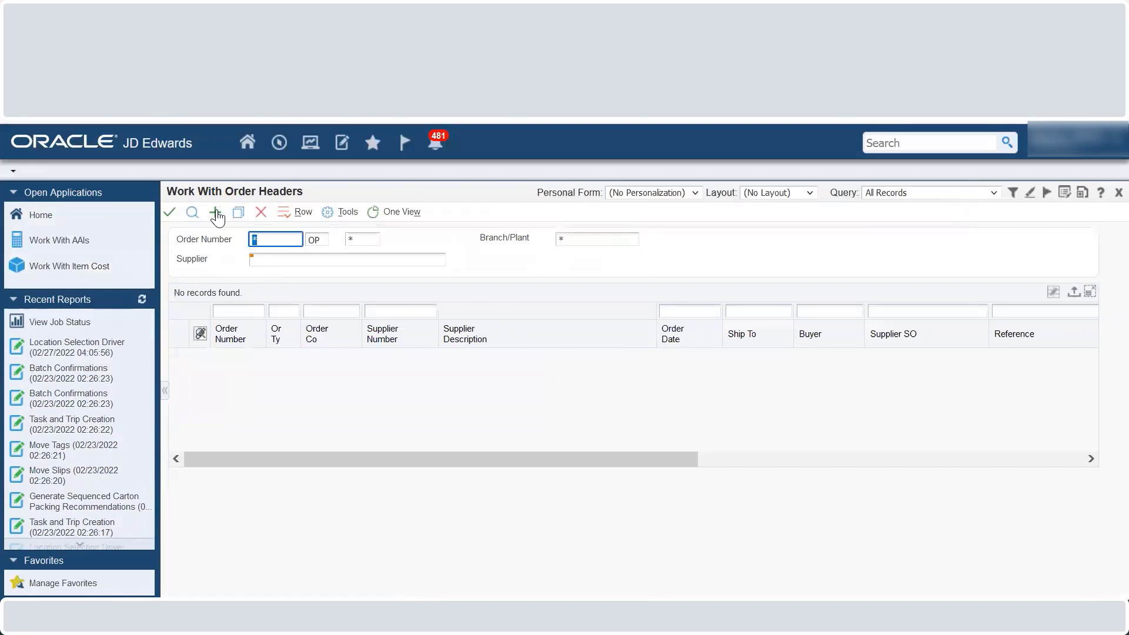
pyautogui.click(216, 213)
pyautogui.write('4343')
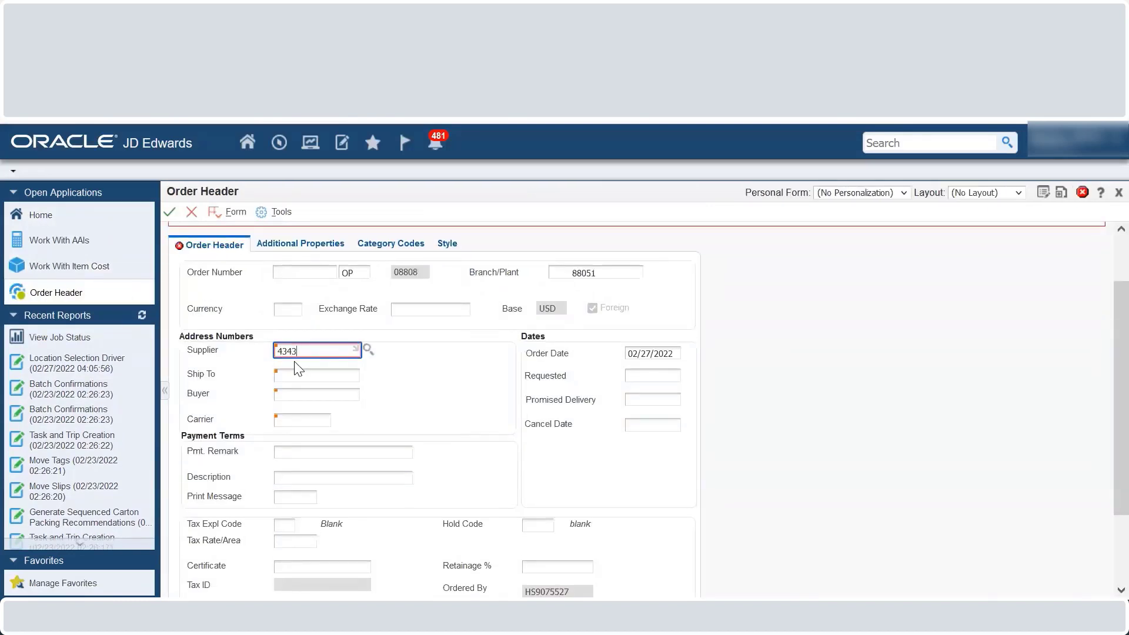
pyautogui.click(169, 212)
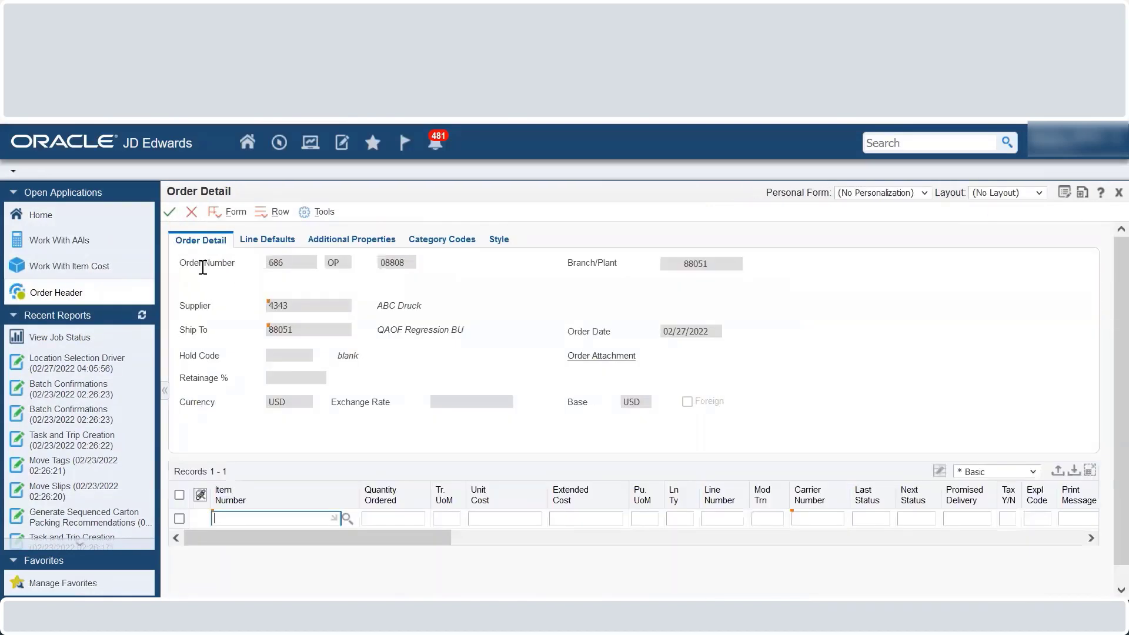
# Add a line for 5 of WMS TEST5 at unit cost 1 and save the order.
pyautogui.write('wms test')
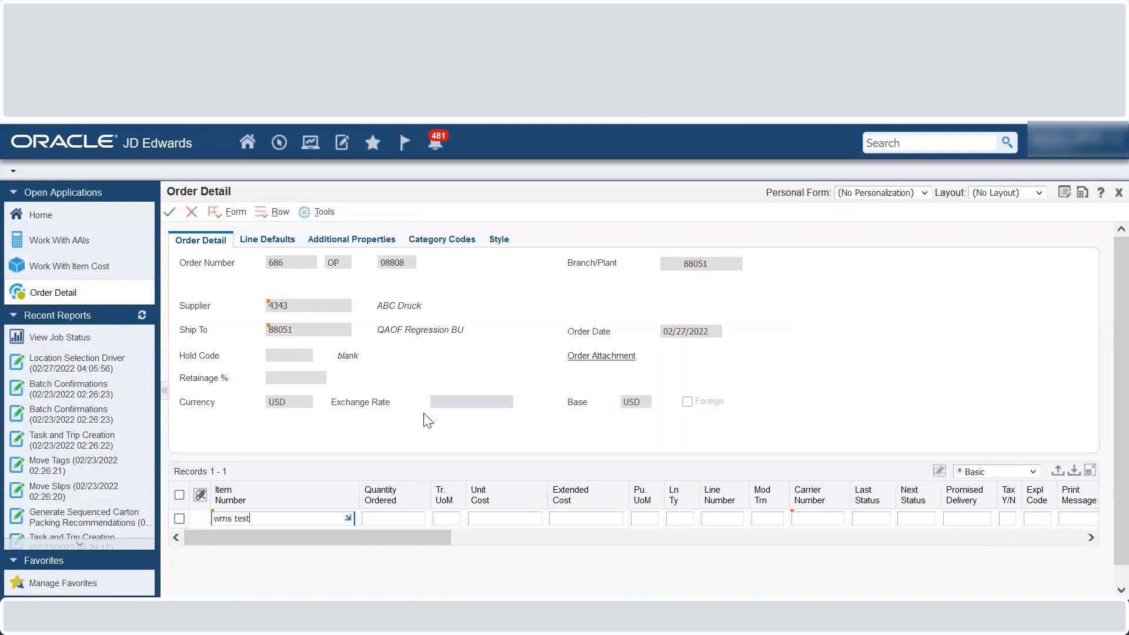
pyautogui.write('5')
pyautogui.click(386, 520)
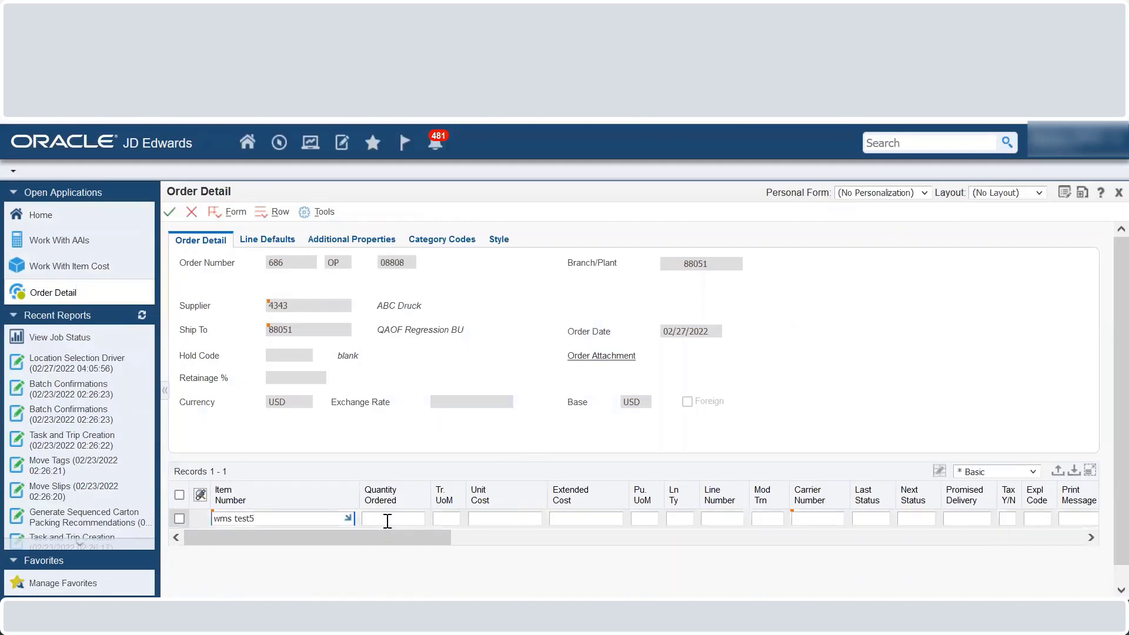
pyautogui.write('5')
pyautogui.click(494, 522)
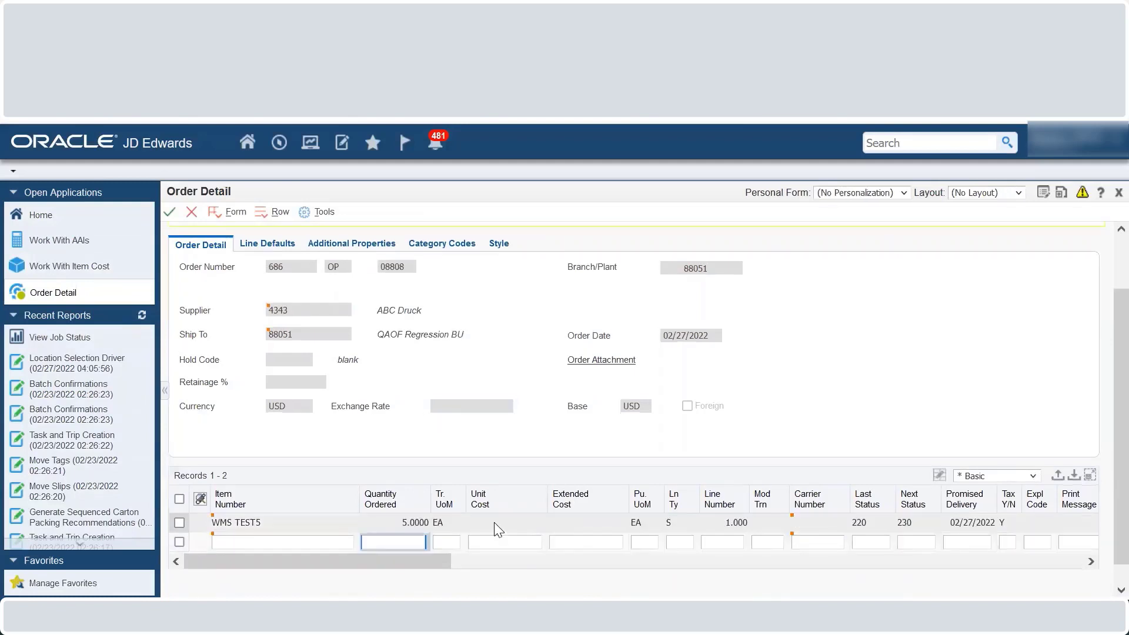
pyautogui.write('1')
pyautogui.click(169, 212)
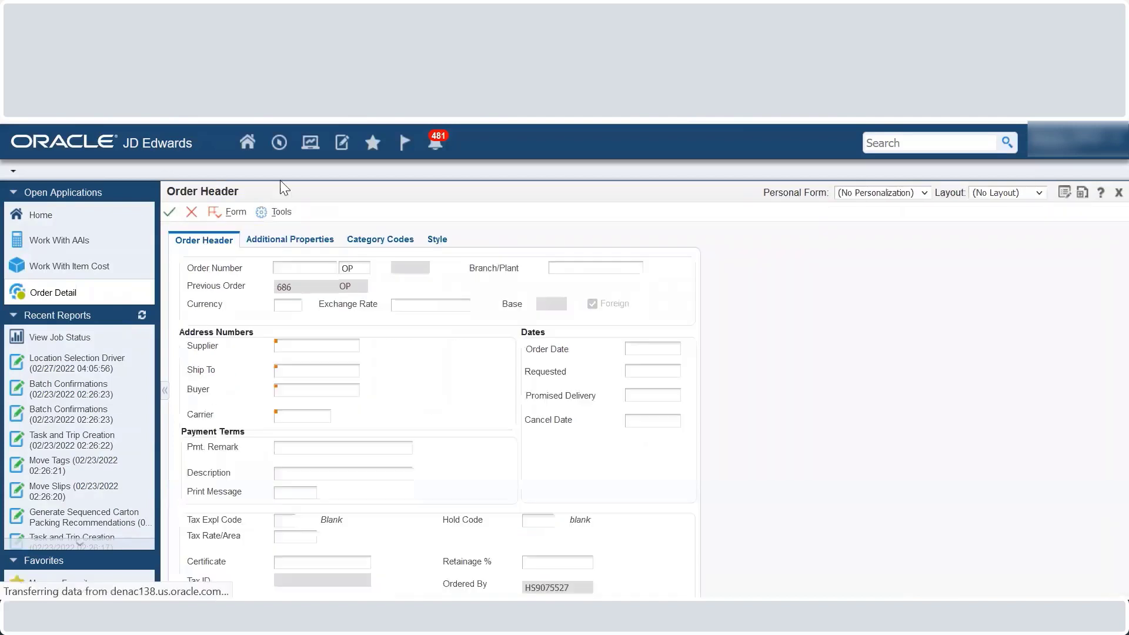
# Open P4312 Purchase Order Receipts and find purchase order 686.
pyautogui.click(278, 142)
pyautogui.write('p4312')
pyautogui.click(433, 174)
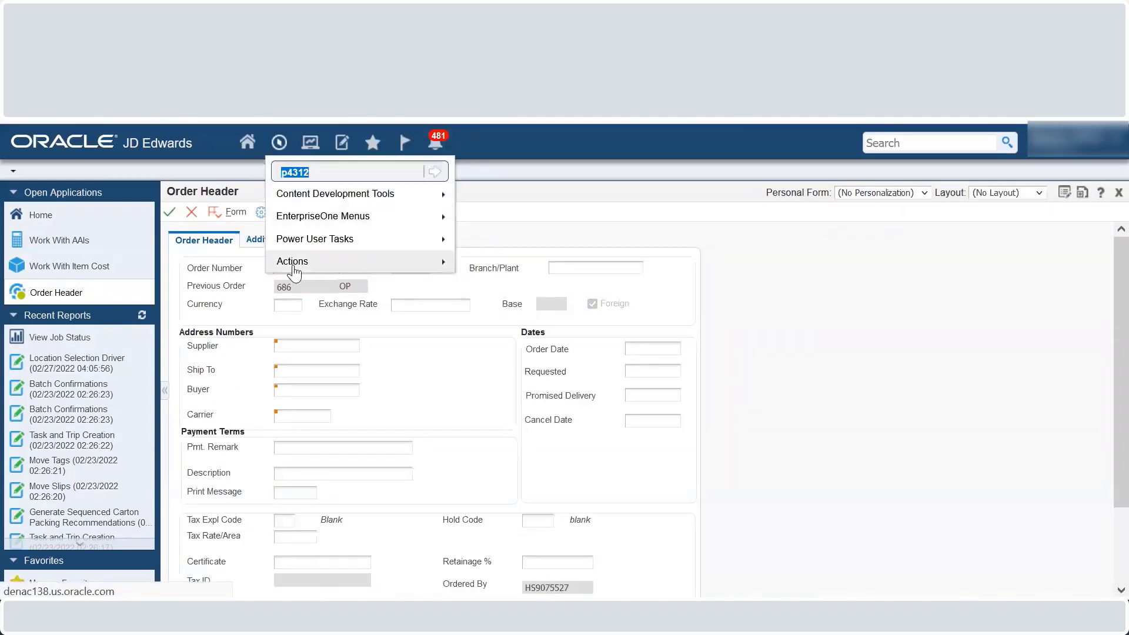
pyautogui.doubleClick(304, 240)
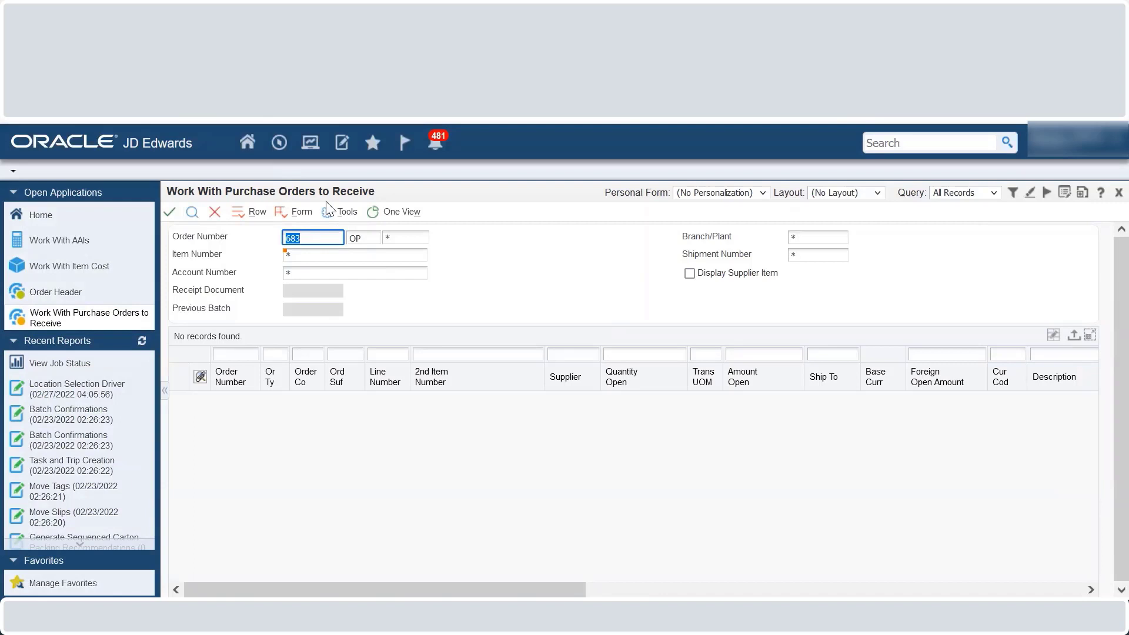
pyautogui.write('686')
pyautogui.click(194, 214)
# Receive the WMS TEST5 line, filling in its location and lot/serial, and submit.
pyautogui.click(169, 212)
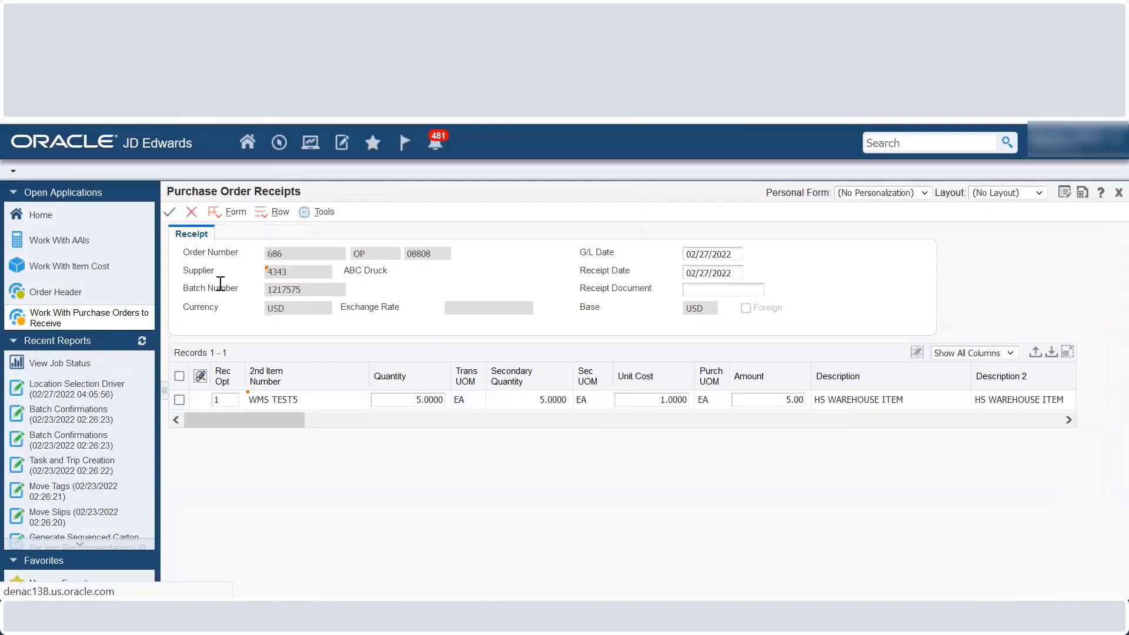
pyautogui.click(179, 375)
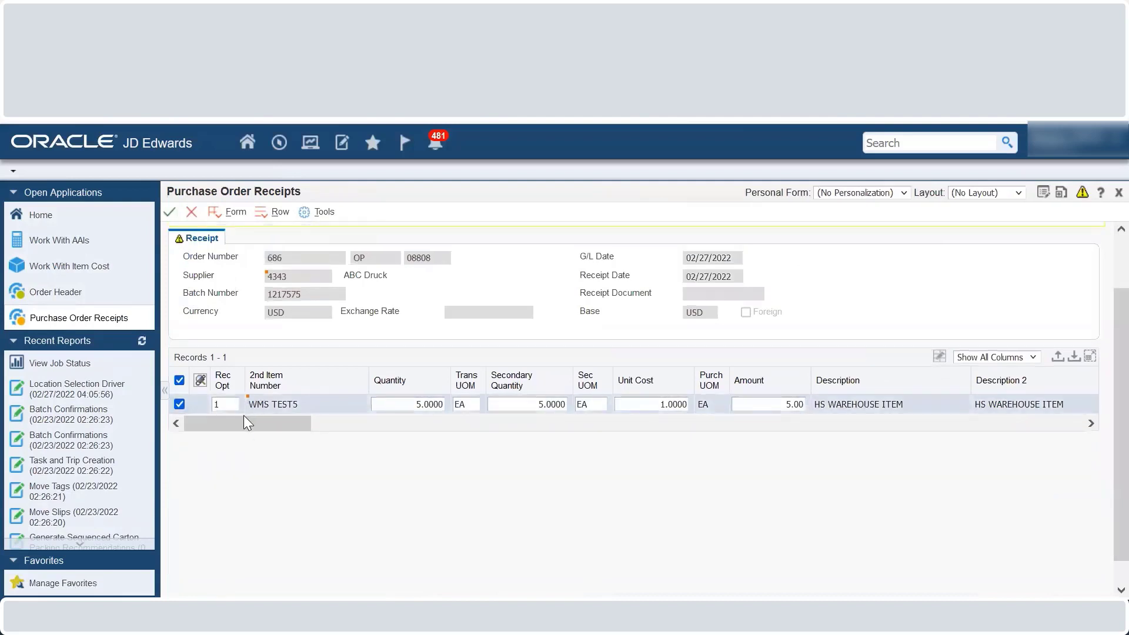
pyautogui.moveTo(303, 430); pyautogui.dragTo(444, 440)
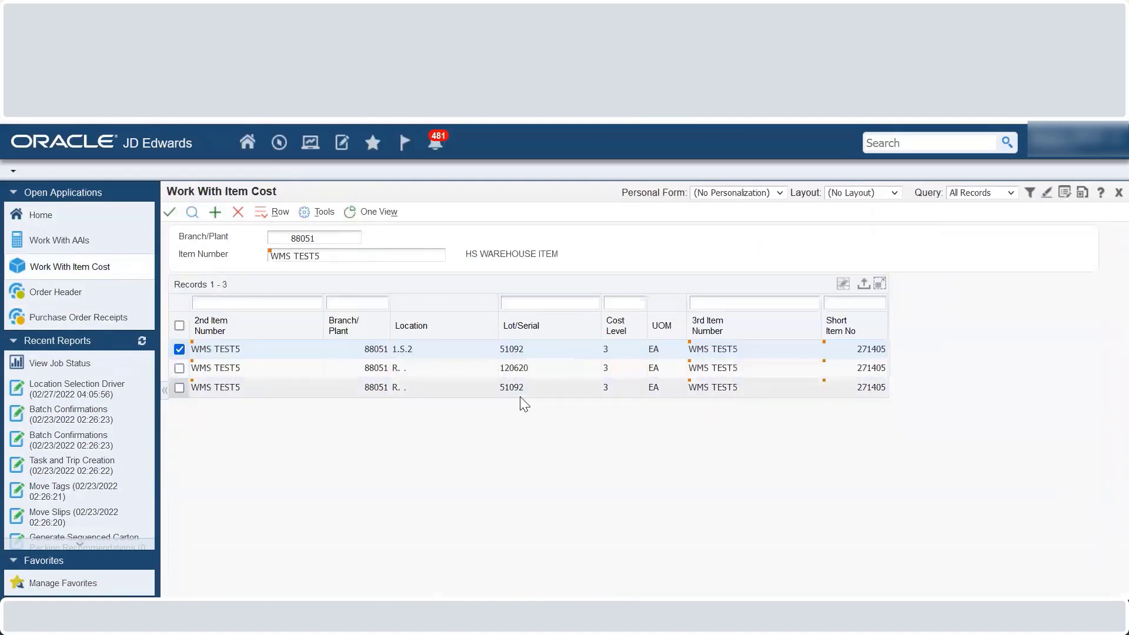
pyautogui.click(52, 317)
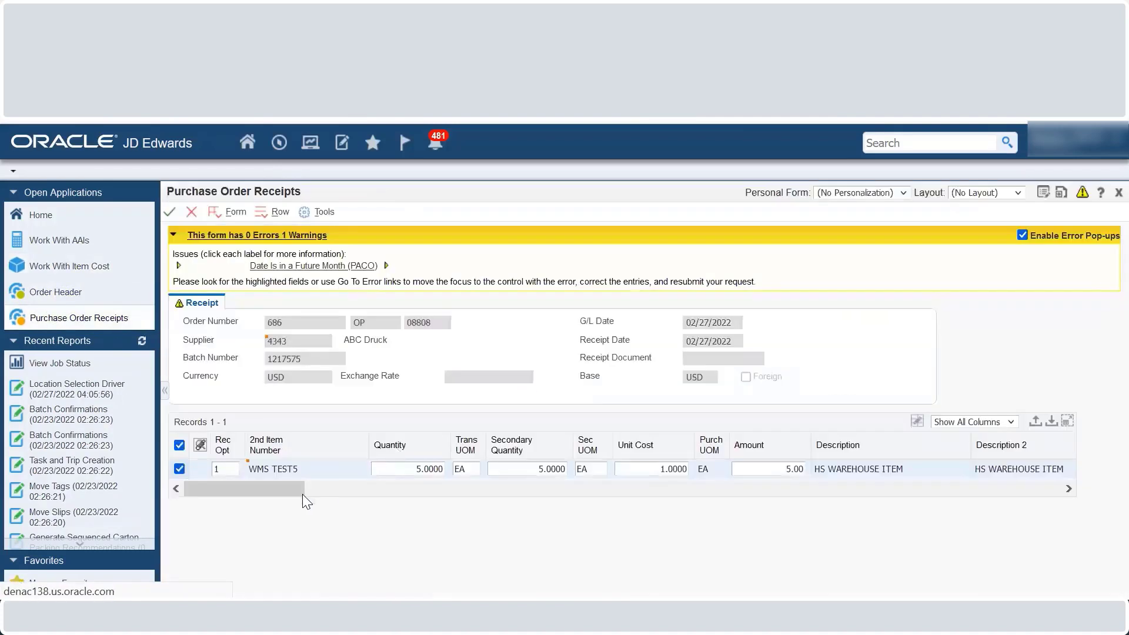
pyautogui.moveTo(279, 490); pyautogui.dragTo(407, 497)
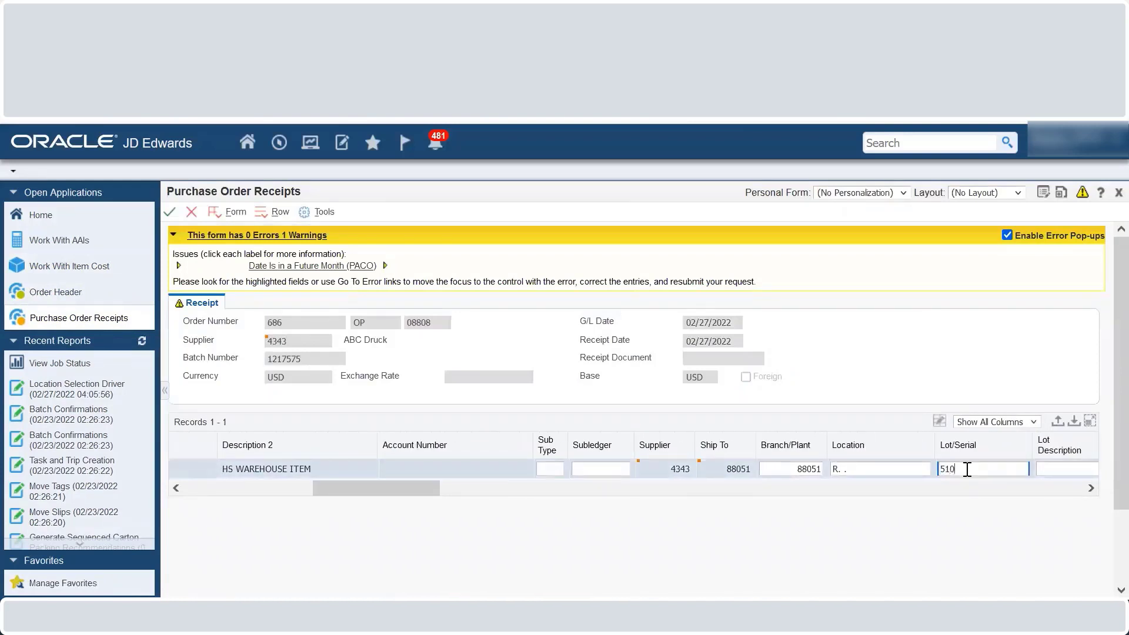
pyautogui.press('Return')
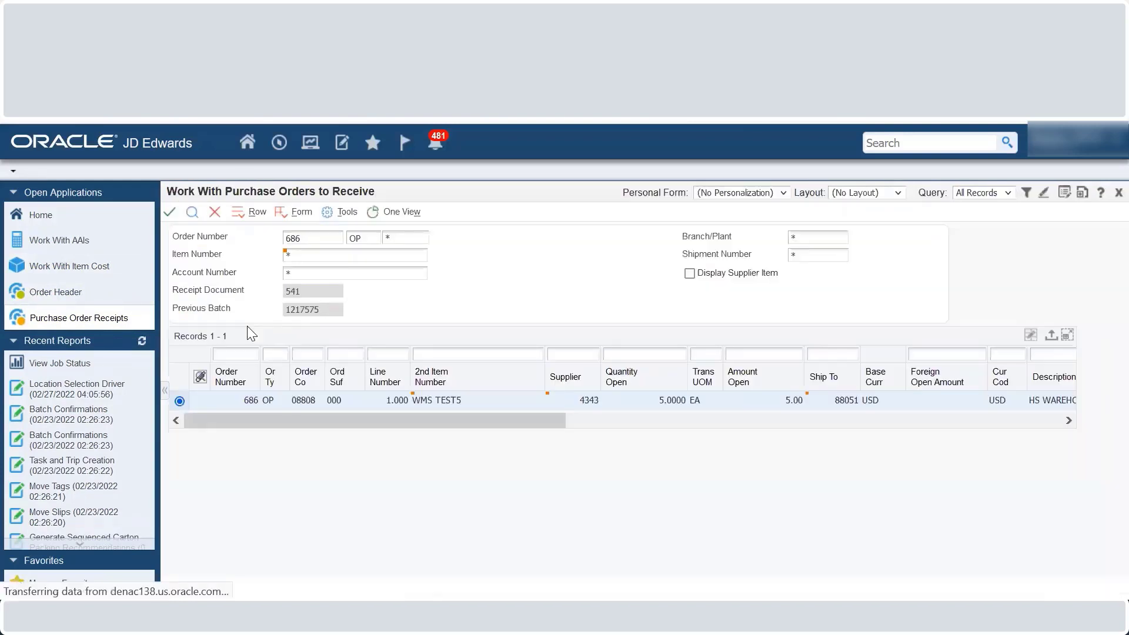
# Launch P4600 and search putaway requests for order 686 with the Status filter cleared.
pyautogui.click(192, 212)
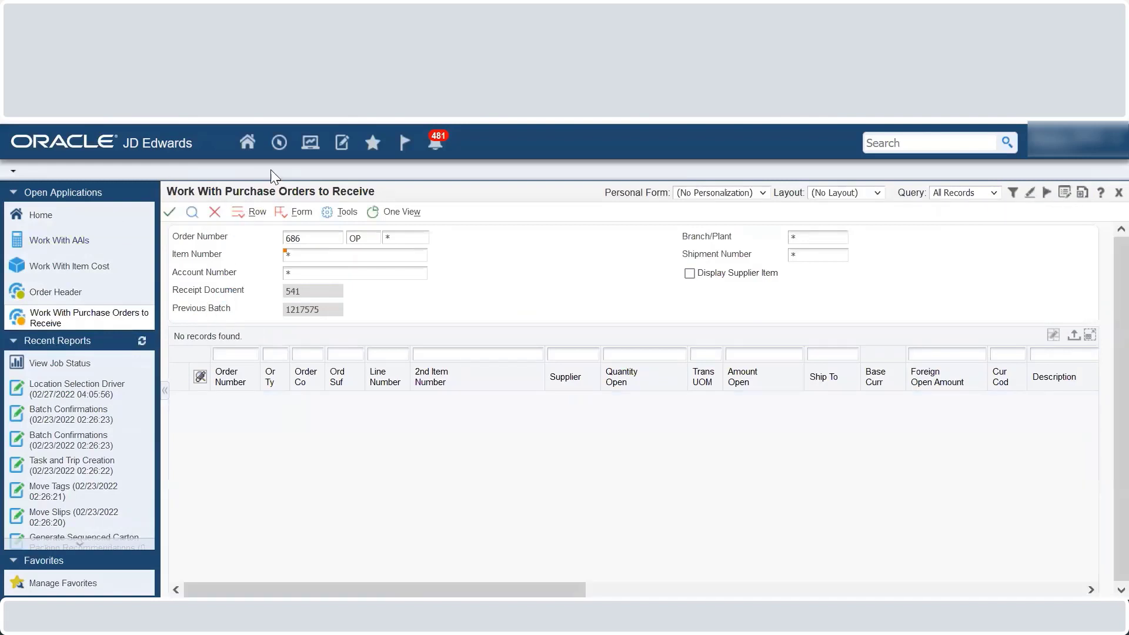
pyautogui.click(279, 143)
pyautogui.write('p4600')
pyautogui.click(374, 225)
pyautogui.click(434, 171)
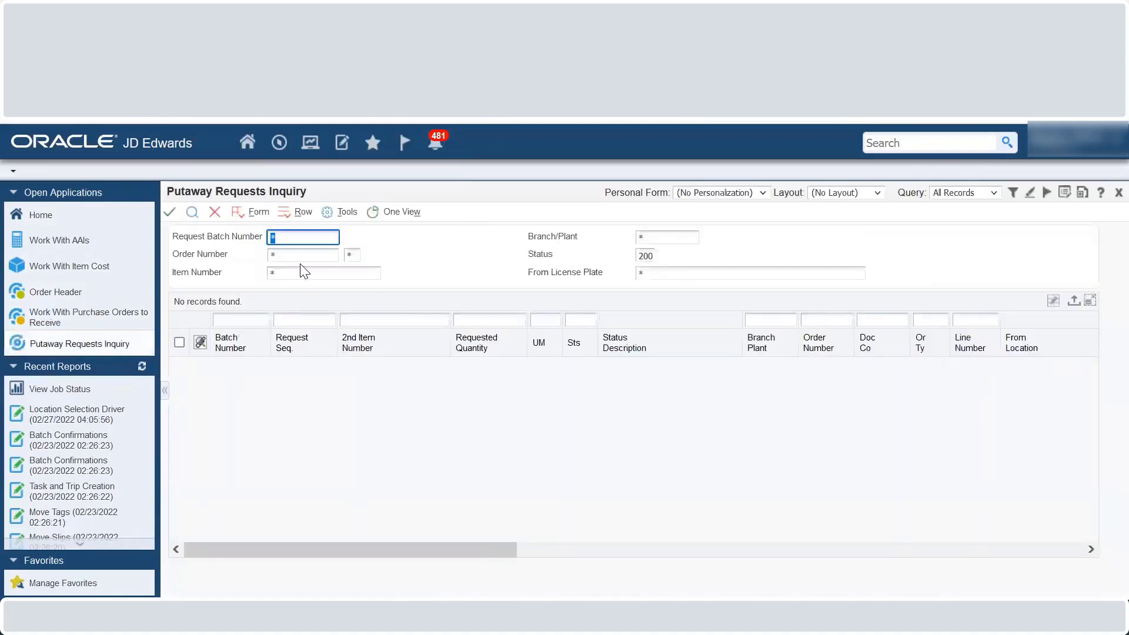
pyautogui.click(299, 252)
pyautogui.write('68')
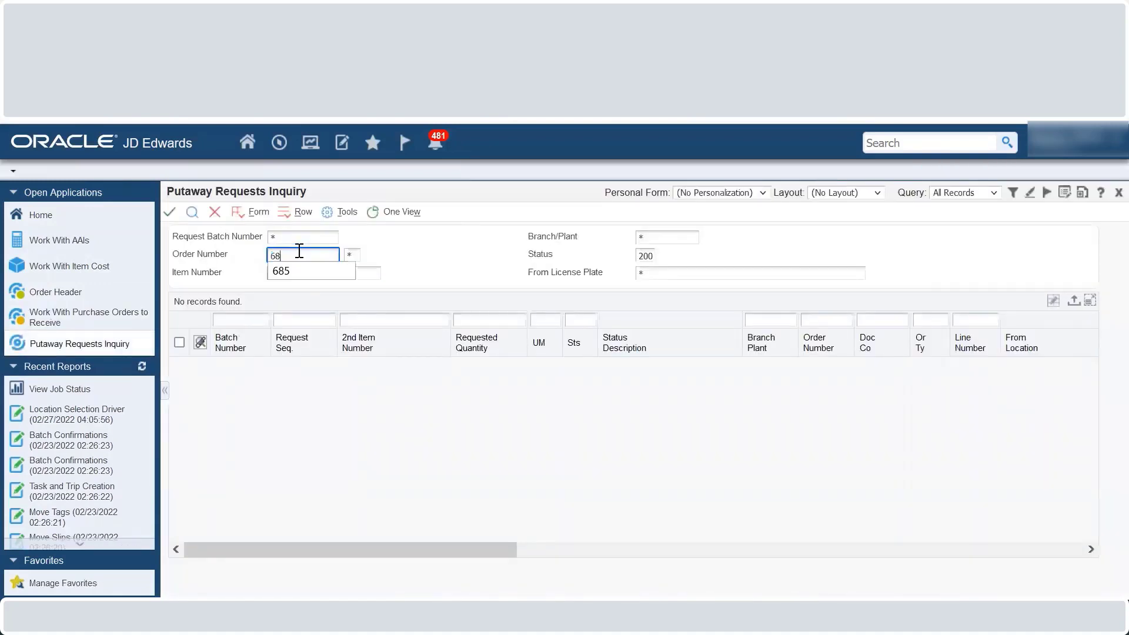
pyautogui.write('6')
pyautogui.click(645, 256)
pyautogui.press('BackSpace')
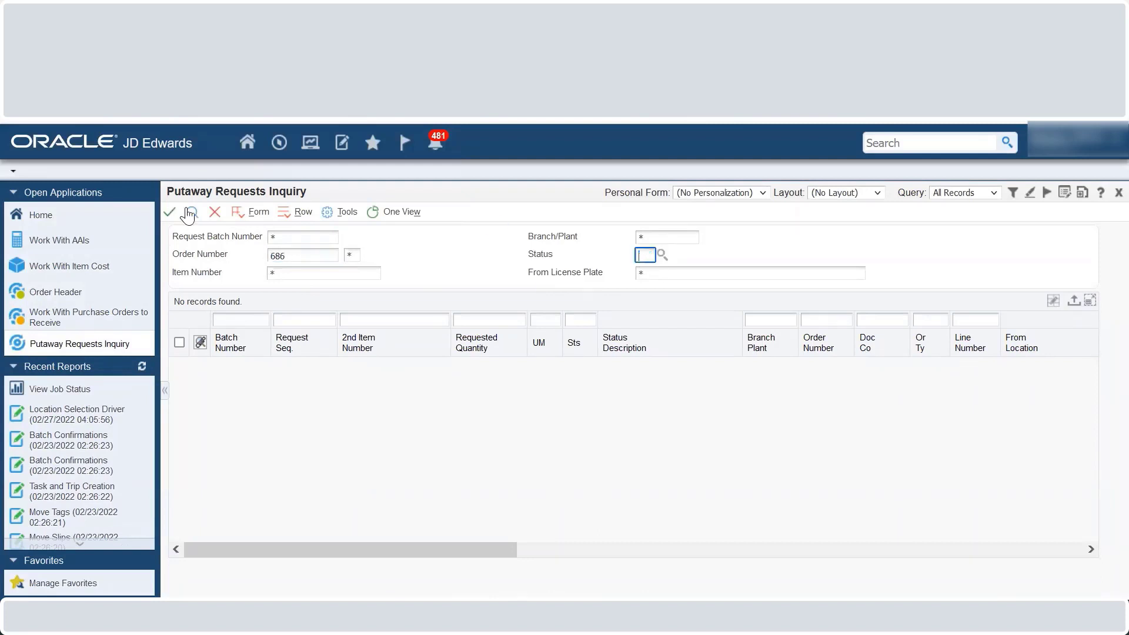
pyautogui.click(192, 214)
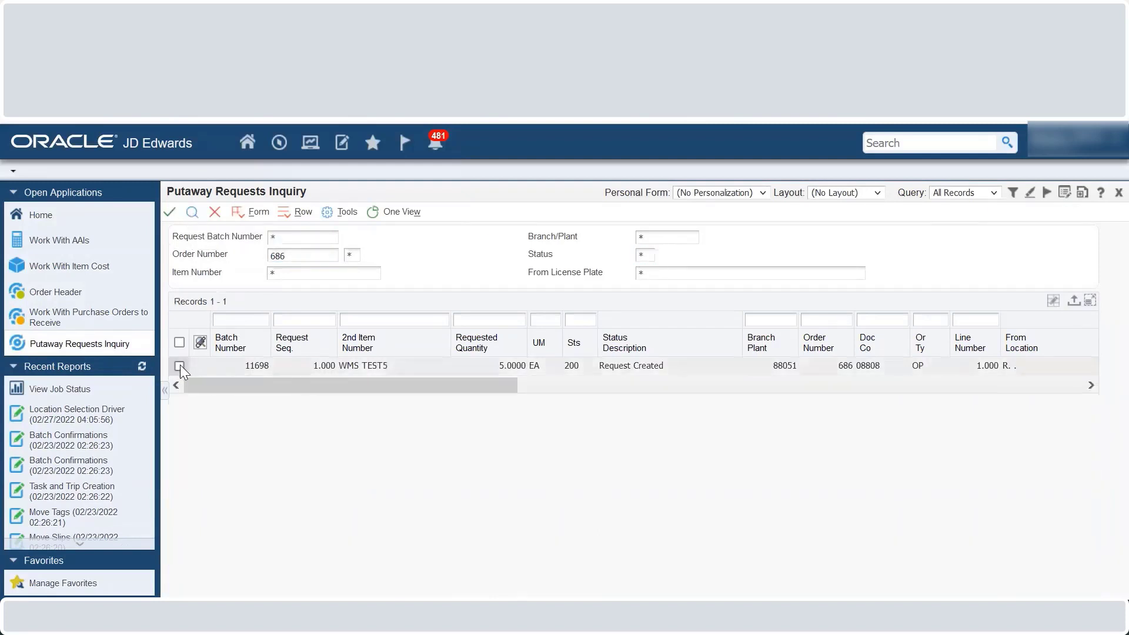
# Open the Manual Planner for the WMS TEST5 putaway request.
pyautogui.click(180, 365)
pyautogui.click(294, 218)
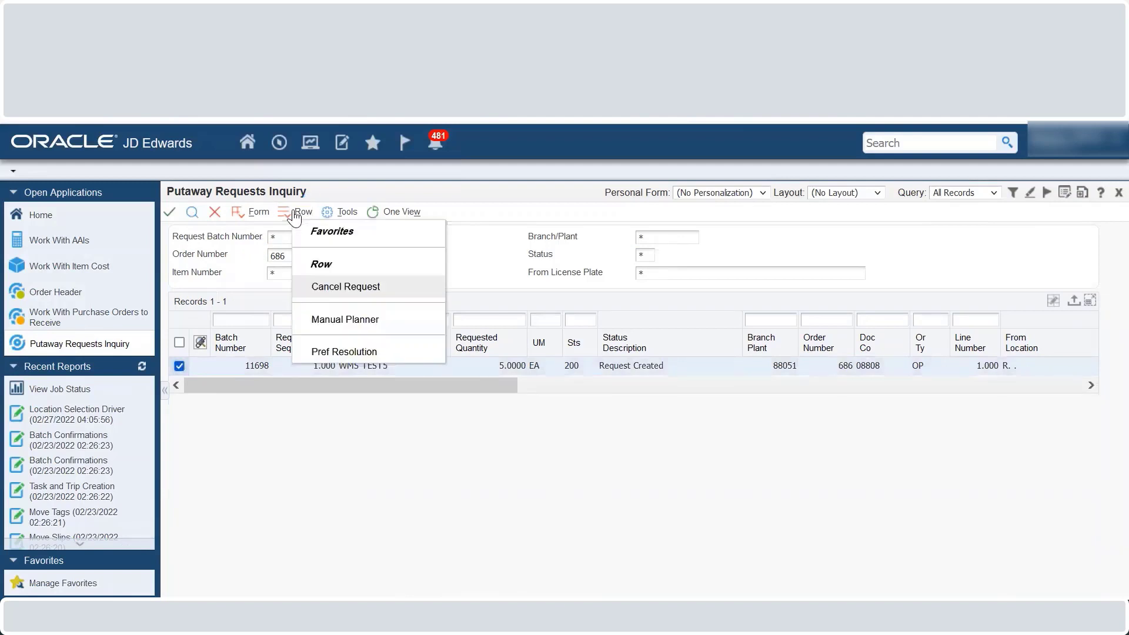
pyautogui.click(328, 321)
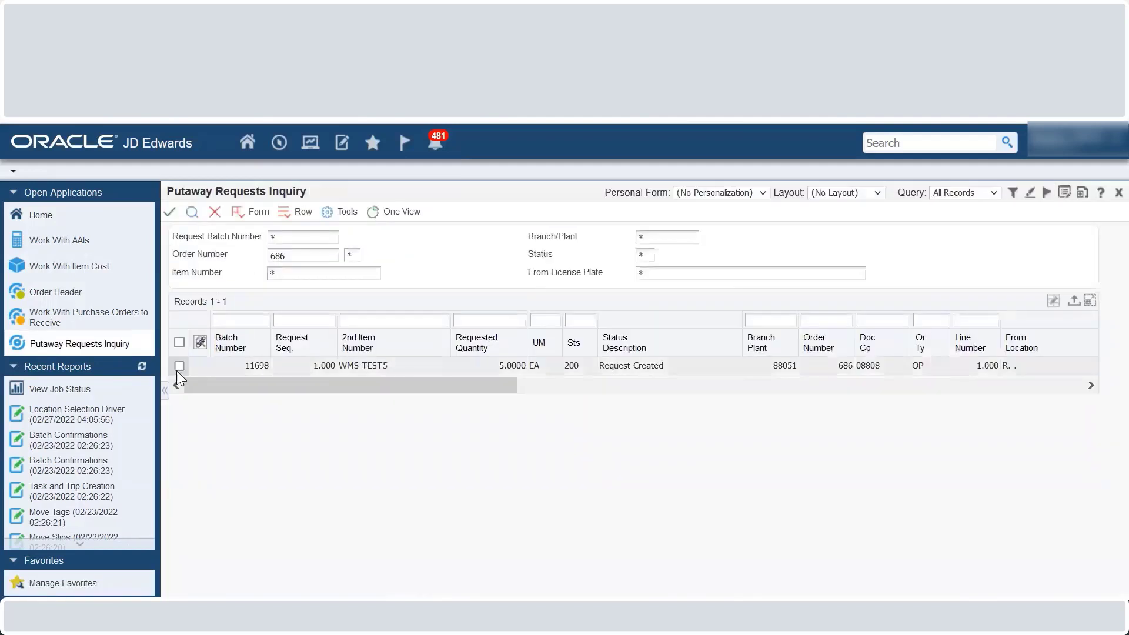
pyautogui.click(179, 365)
pyautogui.click(300, 215)
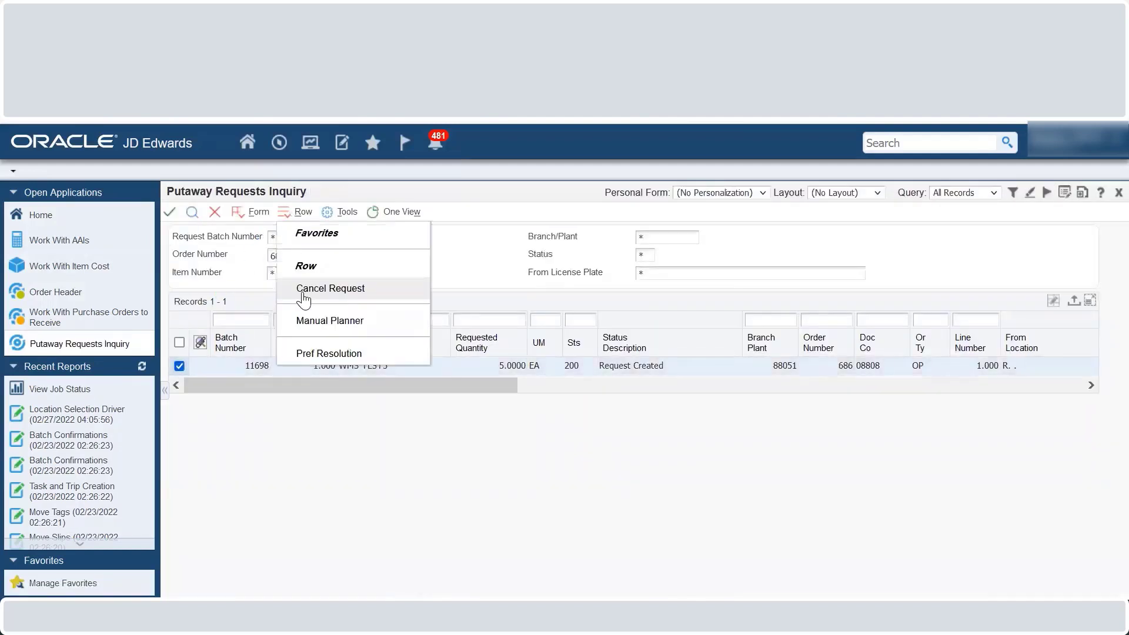
# Plan a putaway line of 5 EA to location 1.S.2 in the Manual Putaway Location Planner.
pyautogui.click(313, 321)
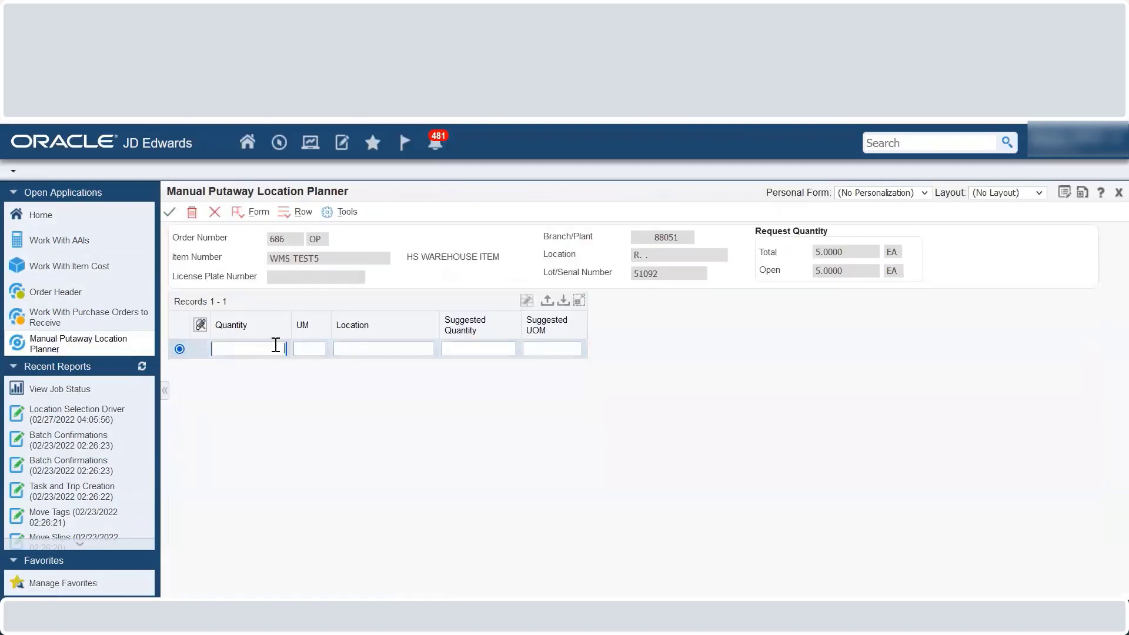
pyautogui.click(277, 345)
pyautogui.write('5')
pyautogui.press('Tab')
pyautogui.write('ea')
pyautogui.press('Tab')
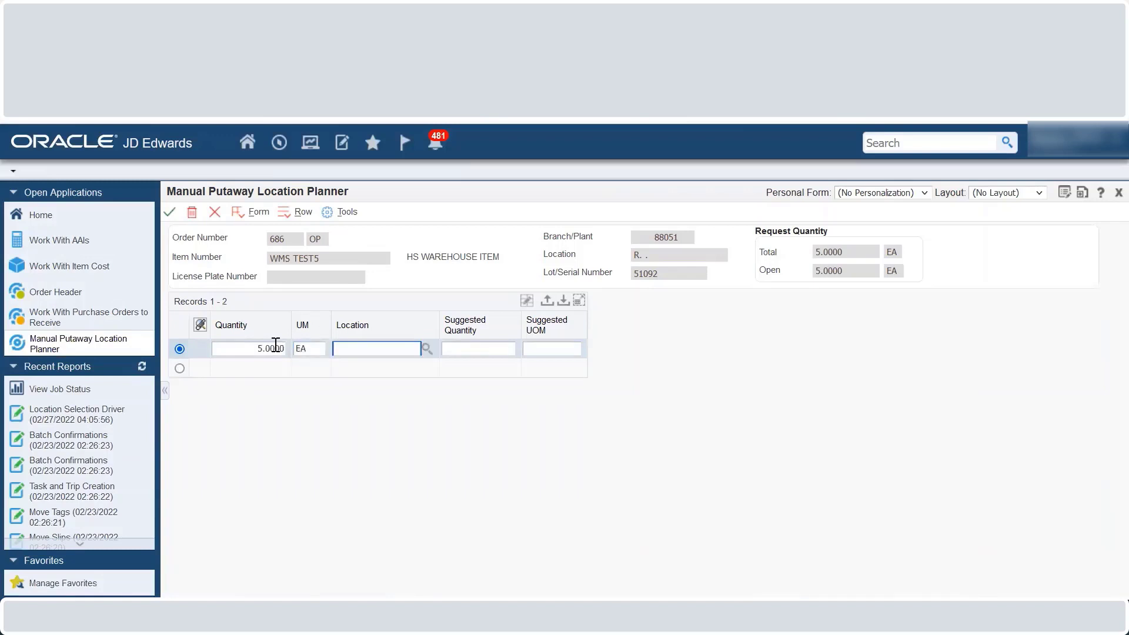
pyautogui.write('1.s.2')
pyautogui.press('Tab')
pyautogui.click(261, 369)
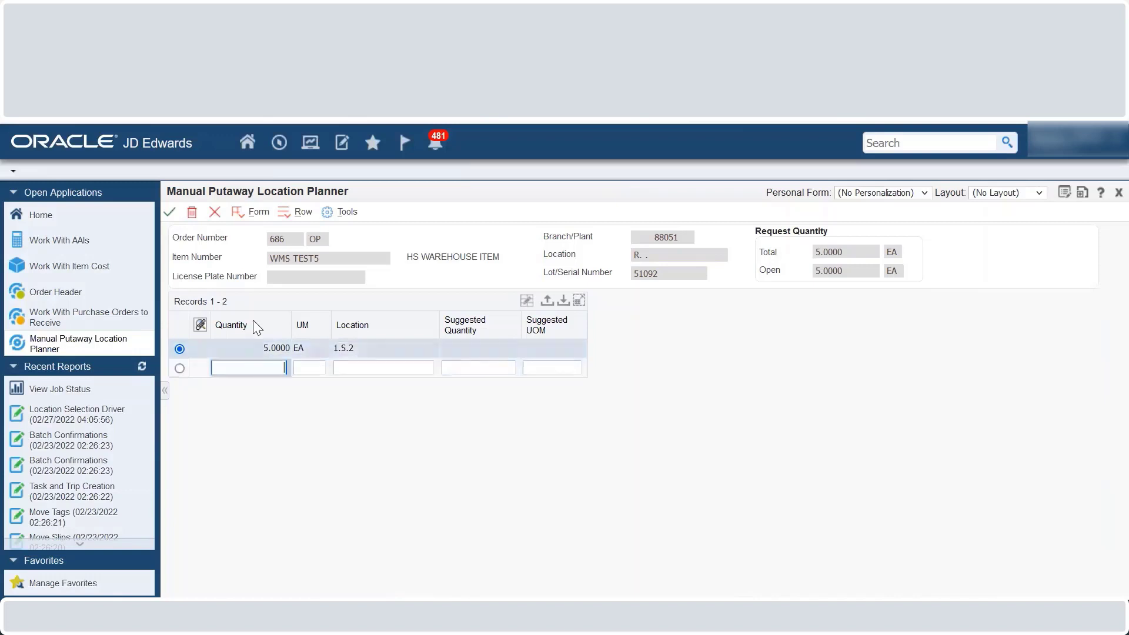
# Submit the putaway plan and search P4617 warehouse tasks for order 686 with status *.
pyautogui.click(169, 213)
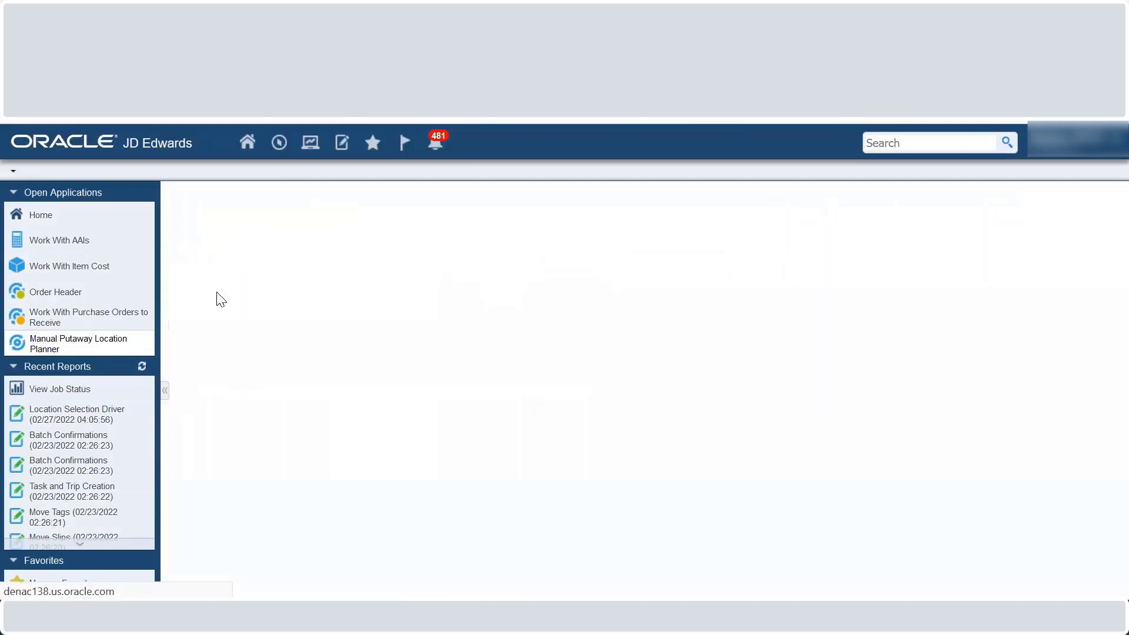
pyautogui.click(279, 142)
pyautogui.write('P4617,zjde0001')
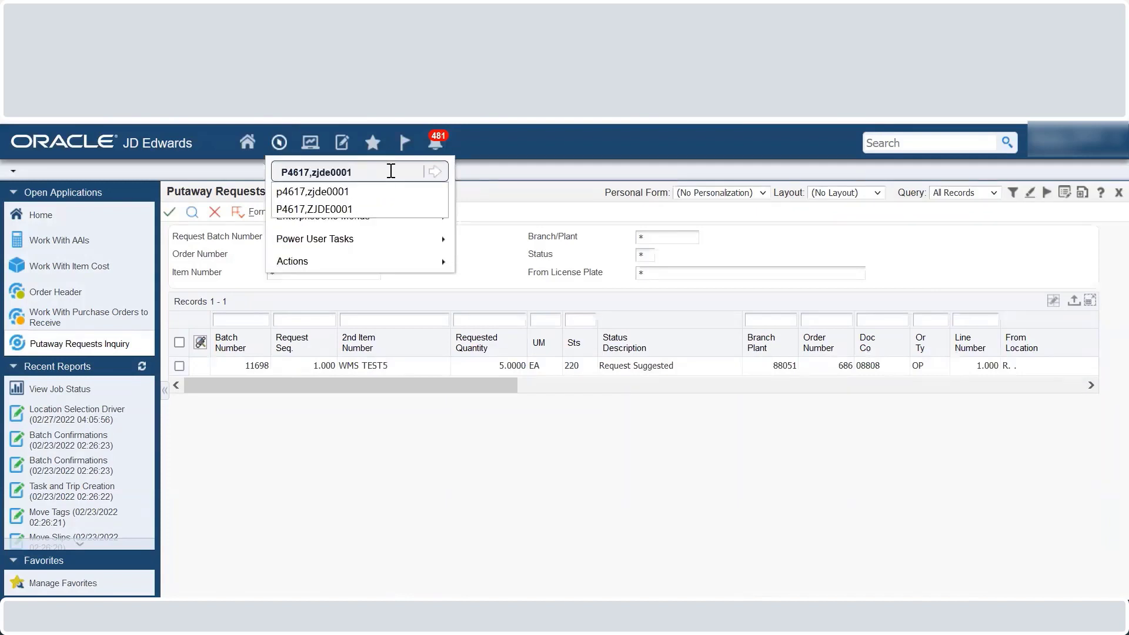
pyautogui.click(435, 172)
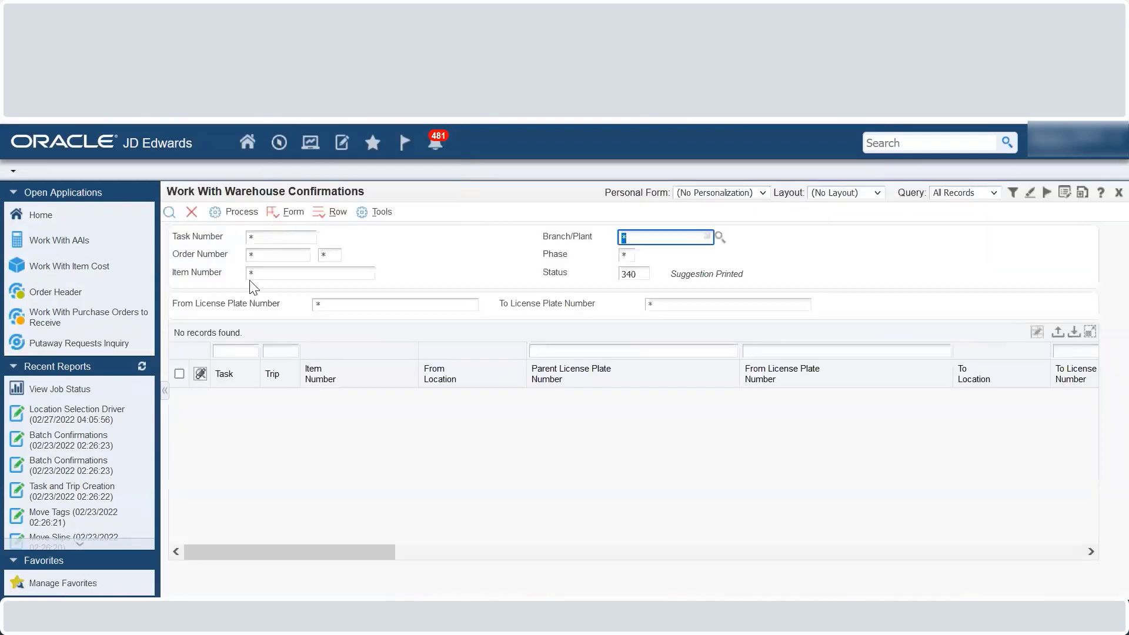
pyautogui.doubleClick(261, 254)
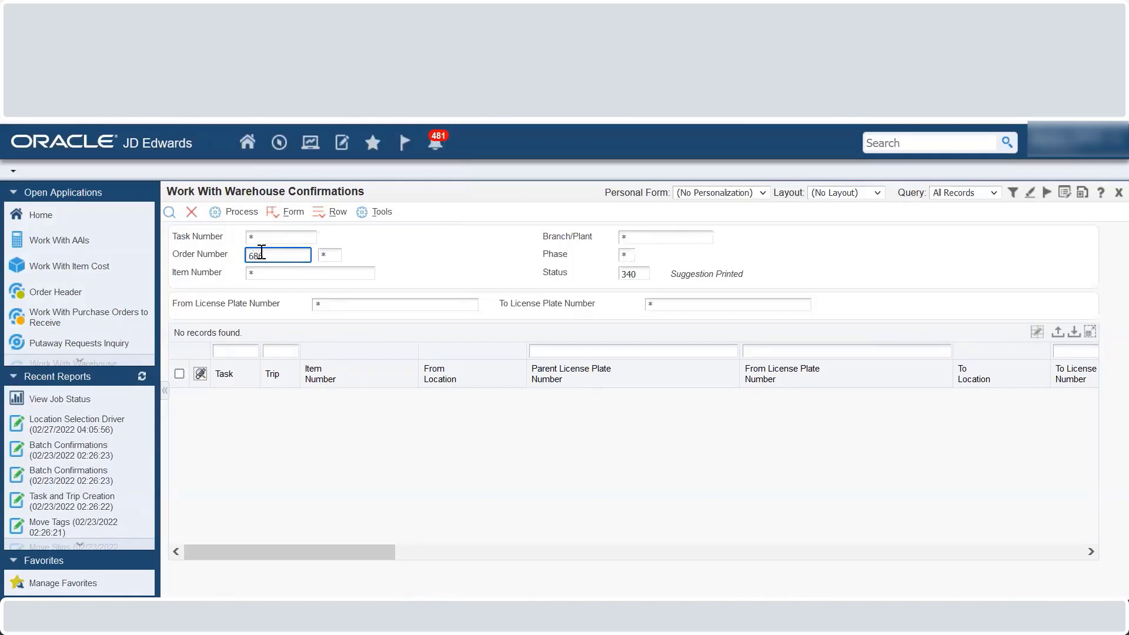
pyautogui.doubleClick(634, 273)
pyautogui.write('*')
pyautogui.click(169, 212)
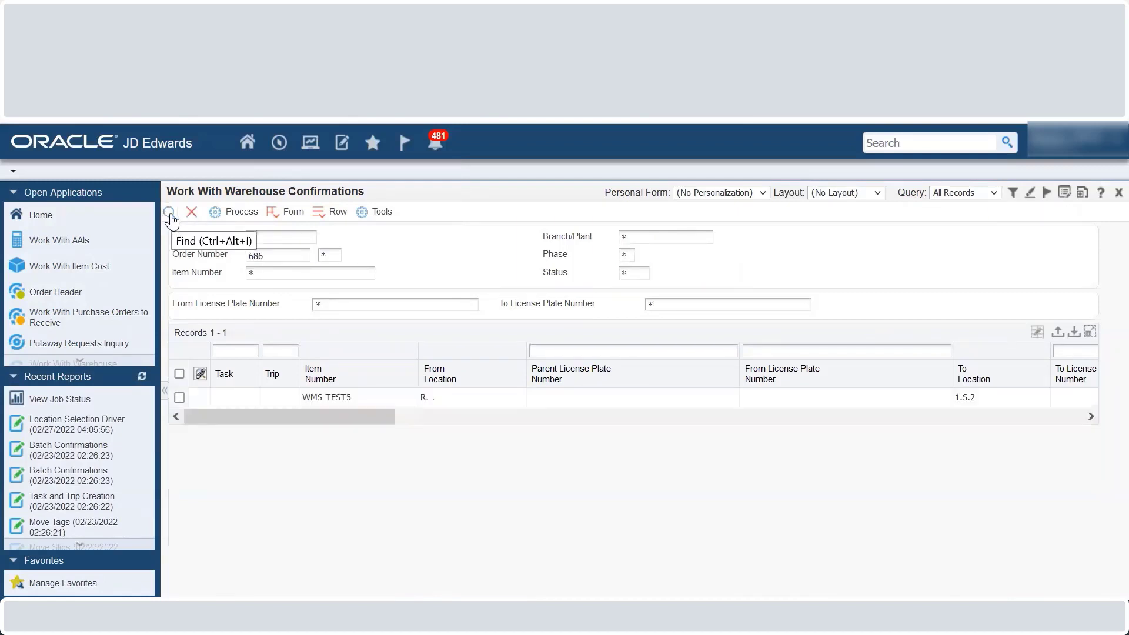
# Confirm the WMS TEST5 putaway task to location 1.S.2.
pyautogui.moveTo(299, 418); pyautogui.dragTo(246, 429)
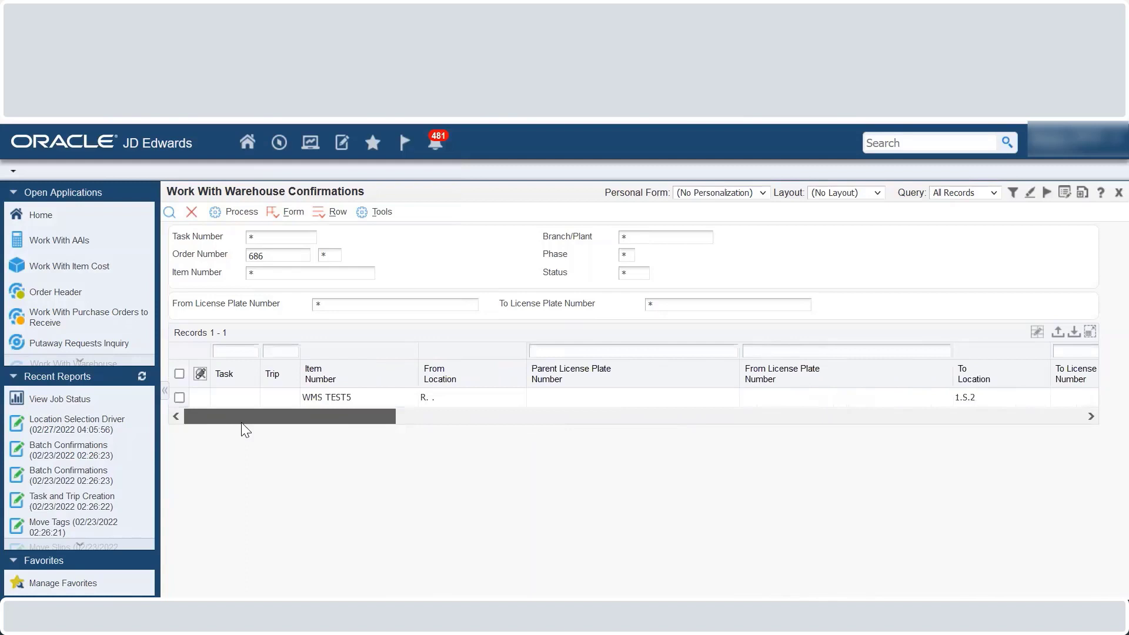
pyautogui.click(180, 398)
pyautogui.click(324, 212)
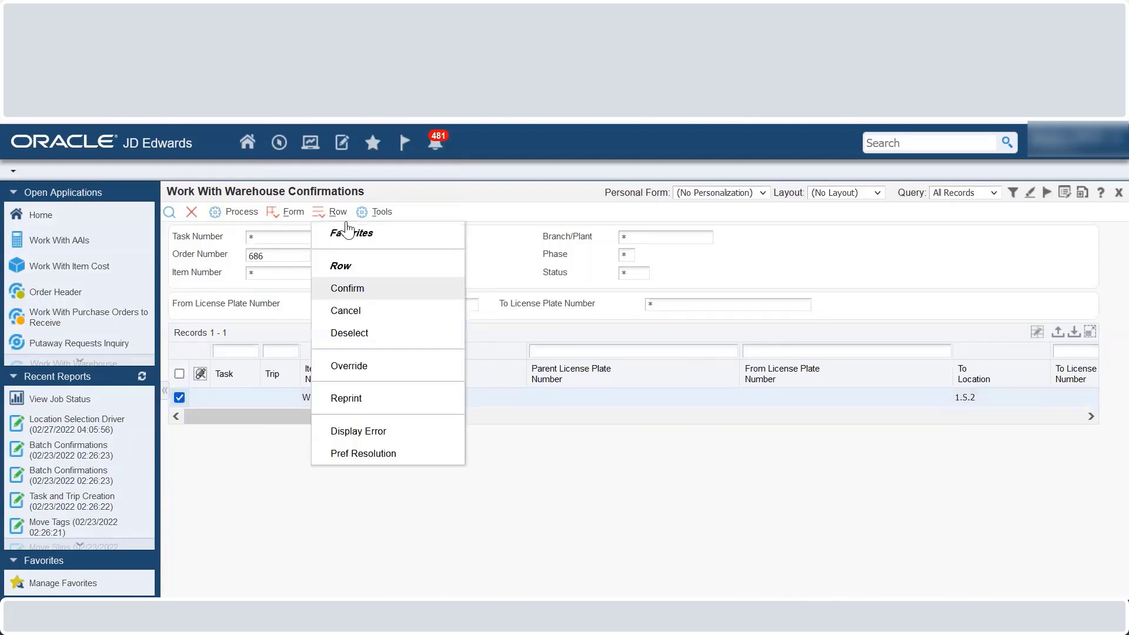
pyautogui.click(361, 291)
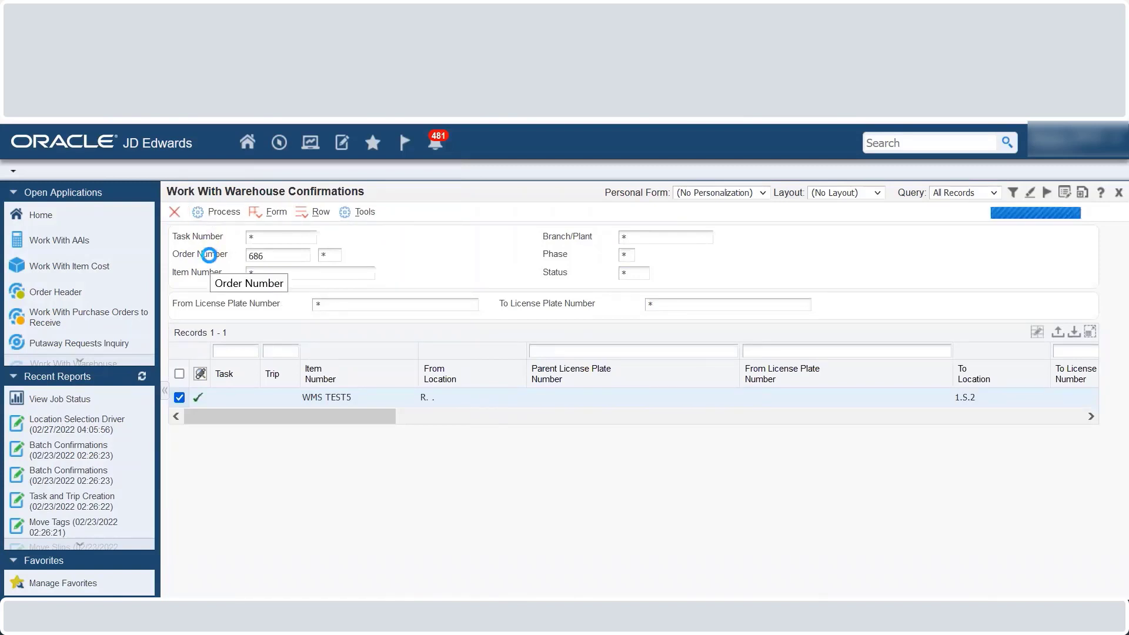
# Open the F4111 Item Ledger File table in the Data Browser.
pyautogui.click(279, 144)
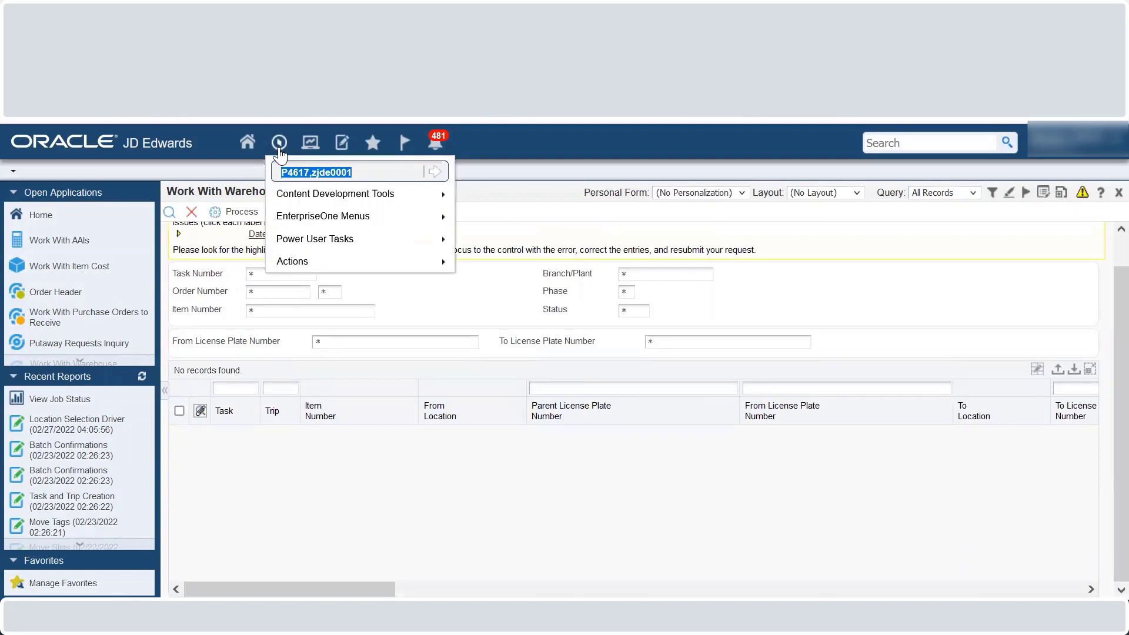
pyautogui.write('da')
pyautogui.click(345, 202)
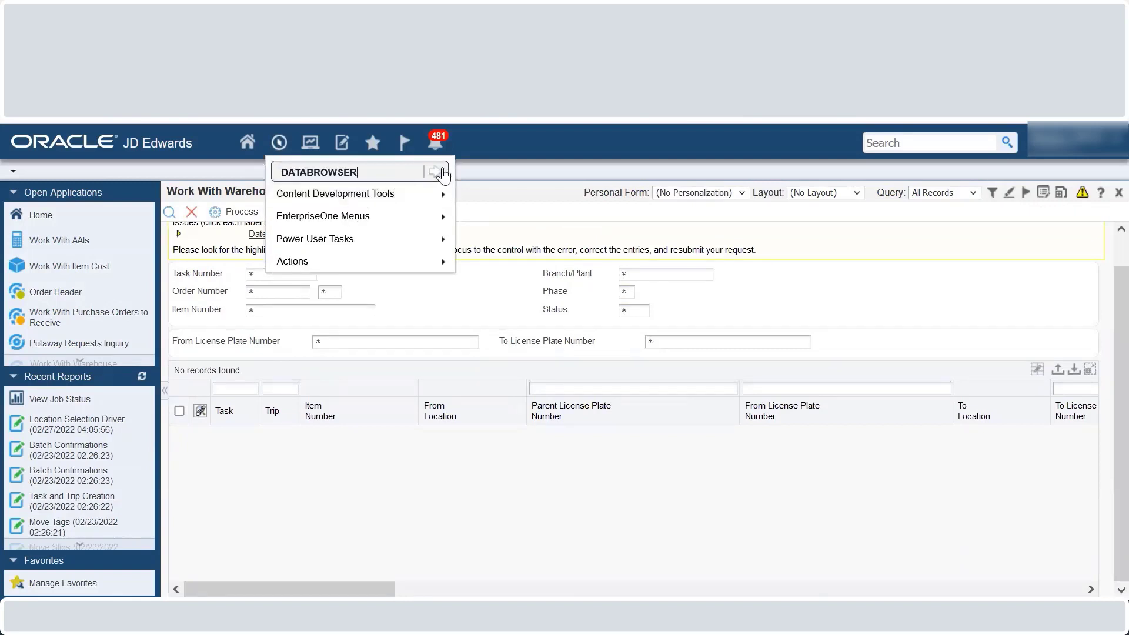
pyautogui.click(443, 174)
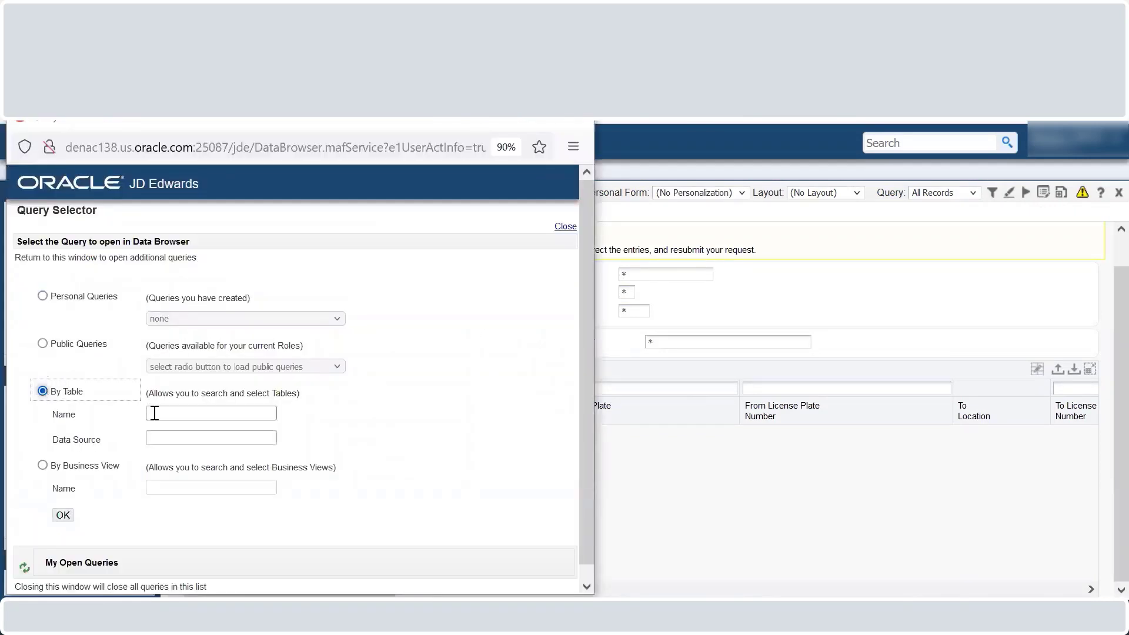
pyautogui.click(155, 413)
pyautogui.write('F4111')
pyautogui.click(63, 516)
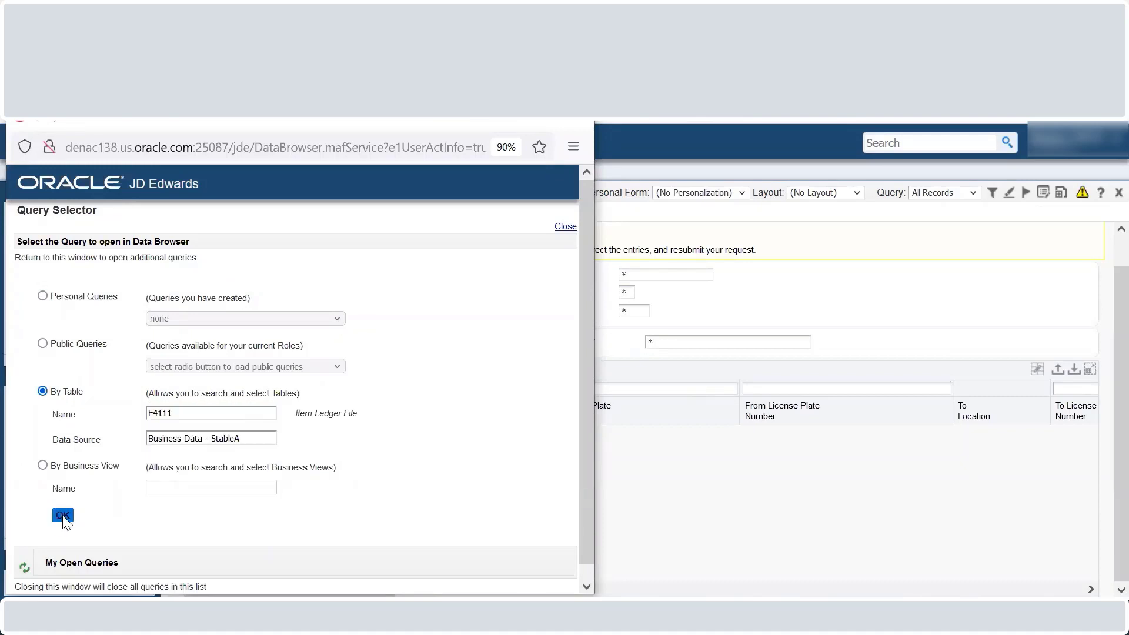
# Filter the item ledger to WMS TEST5 and batch 1217576.
pyautogui.click(105, 171)
pyautogui.write('wms test5')
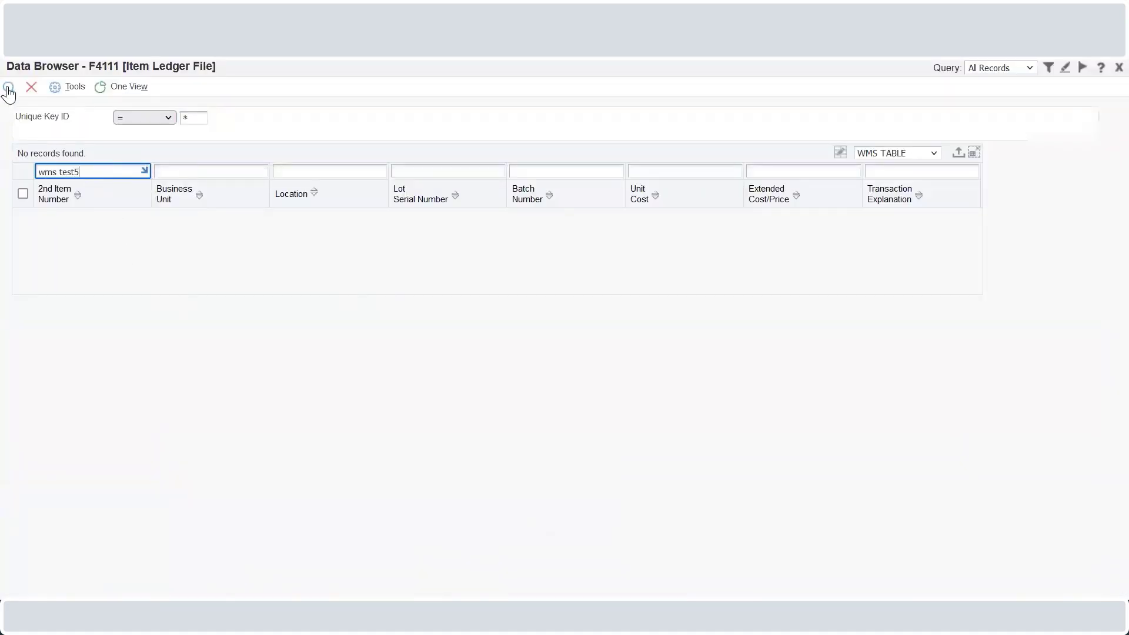
pyautogui.click(9, 88)
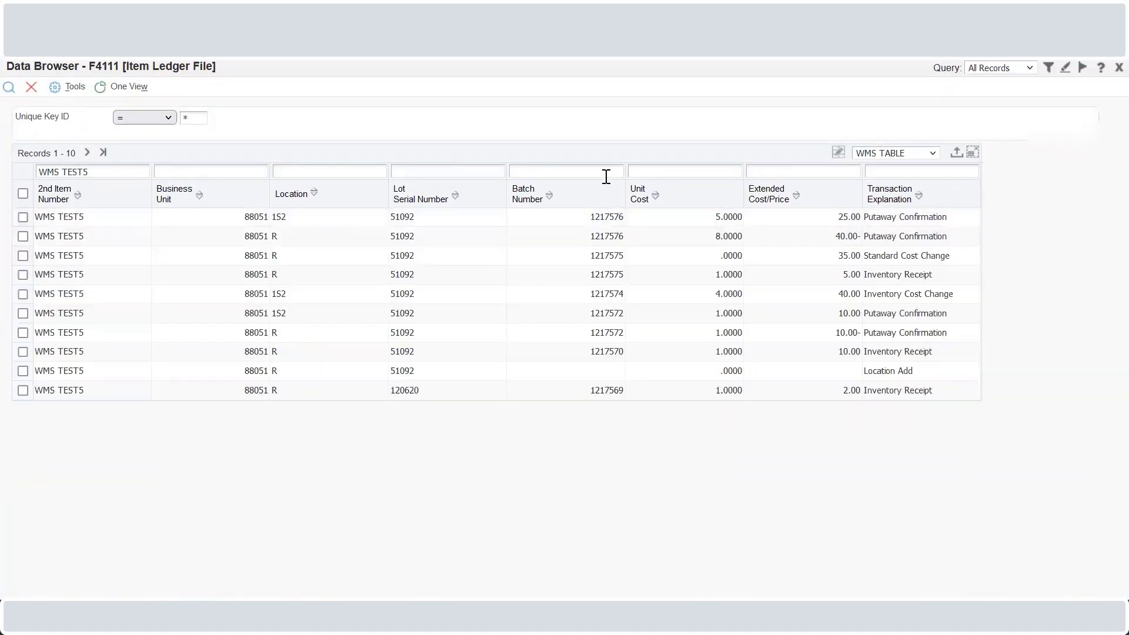
pyautogui.click(605, 172)
pyautogui.write('1217576')
pyautogui.press('Return')
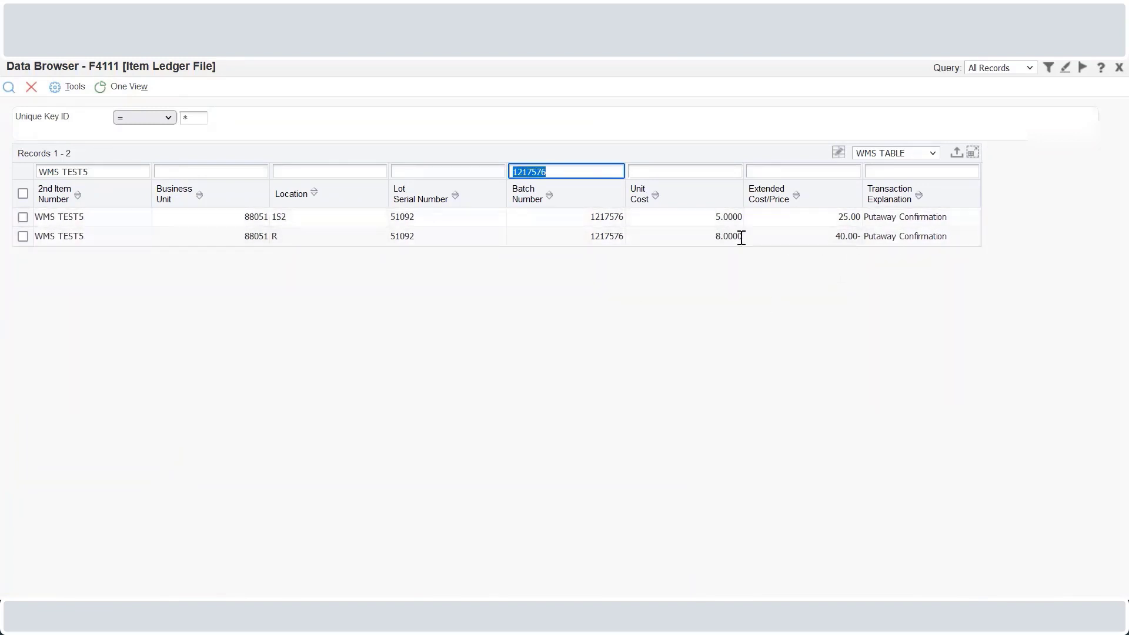
# Highlight the location and unit cost of the 1S2 (5.0000) and R (8.0000) rows.
pyautogui.click(714, 238)
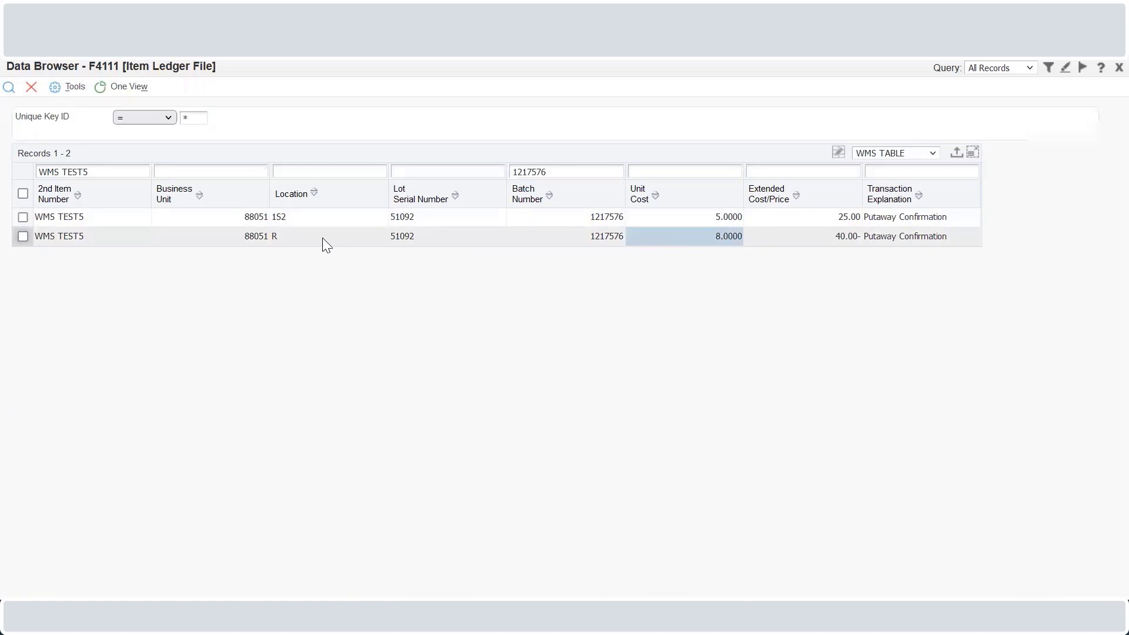
pyautogui.moveTo(322, 237); pyautogui.dragTo(322, 221)
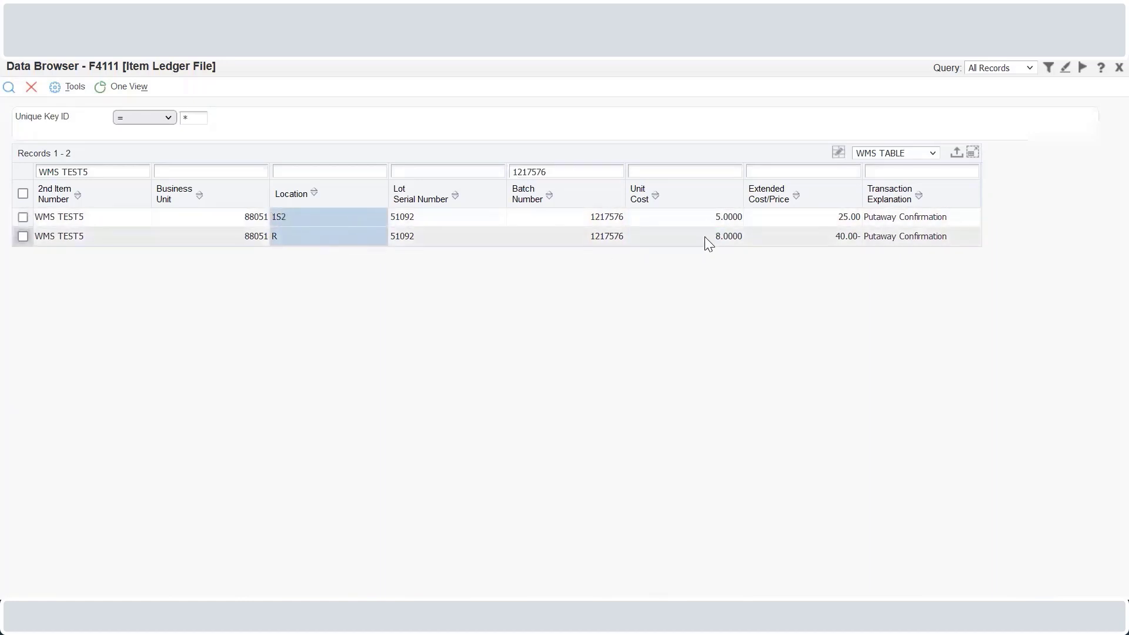
pyautogui.moveTo(705, 238); pyautogui.dragTo(317, 245)
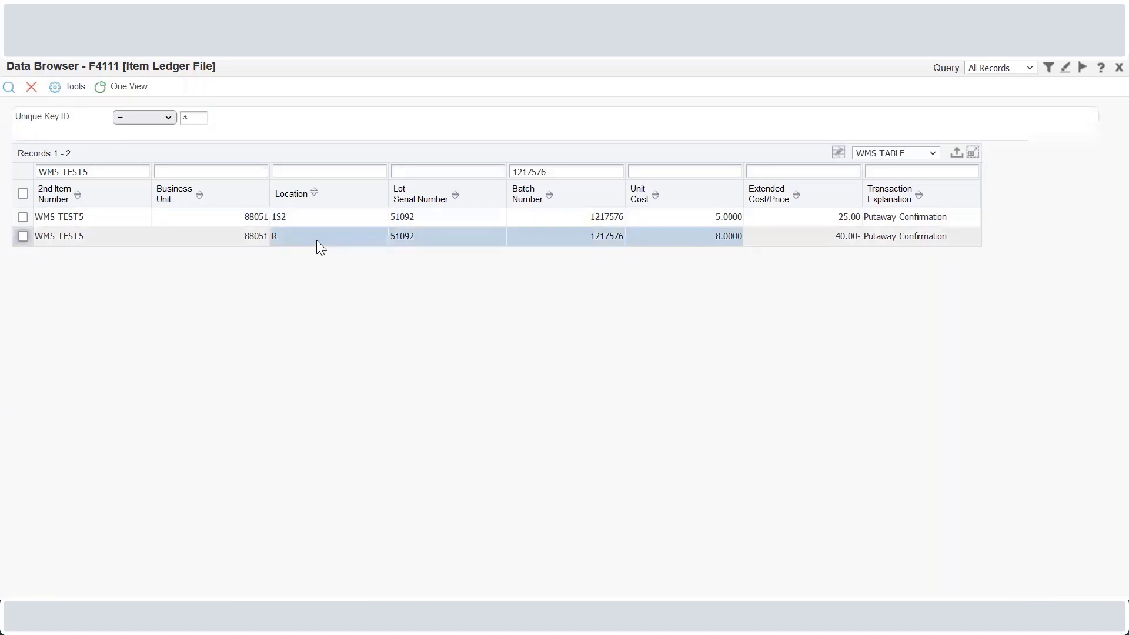
pyautogui.moveTo(535, 219); pyautogui.dragTo(322, 219)
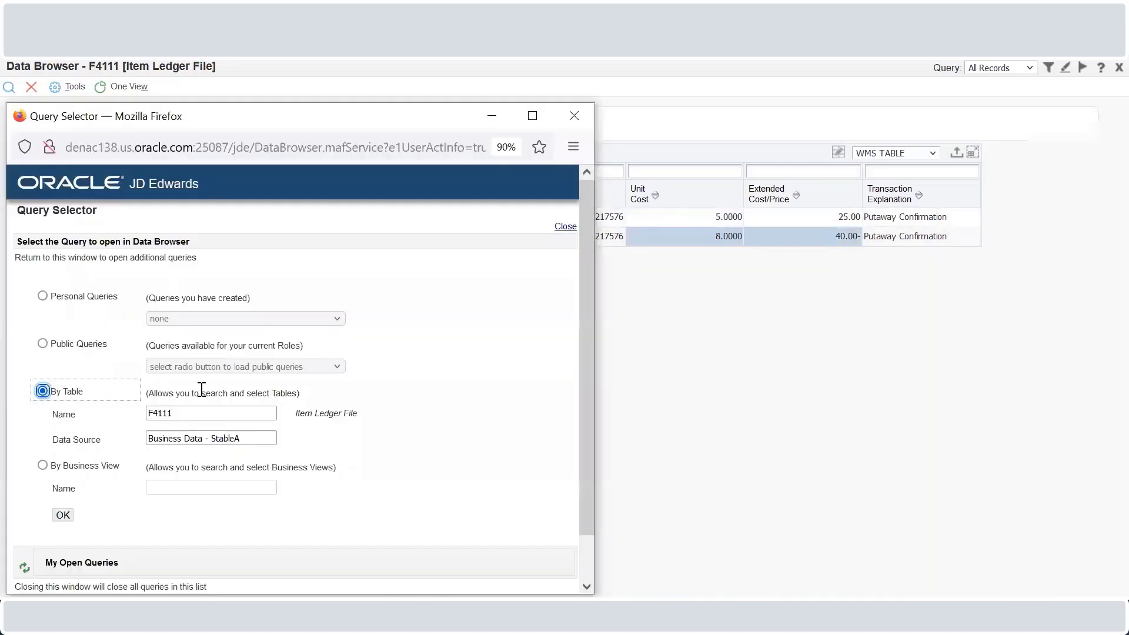
pyautogui.click(220, 414)
# Open the F0911 Account Ledger filtered to batch 1217576.
pyautogui.write('f0911')
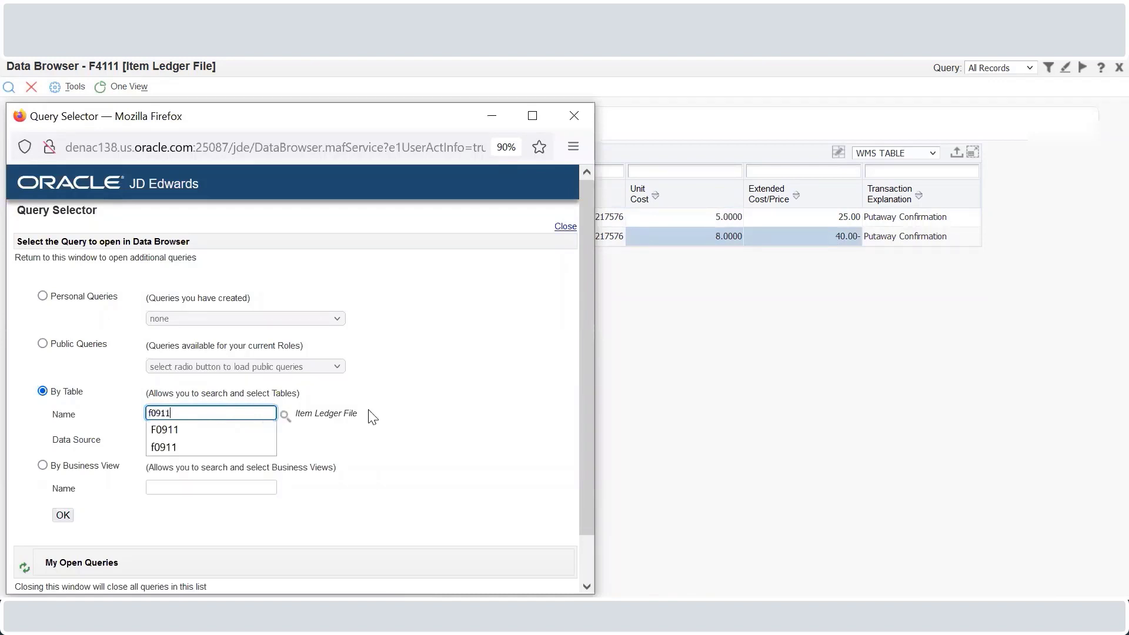
pyautogui.press('Tab')
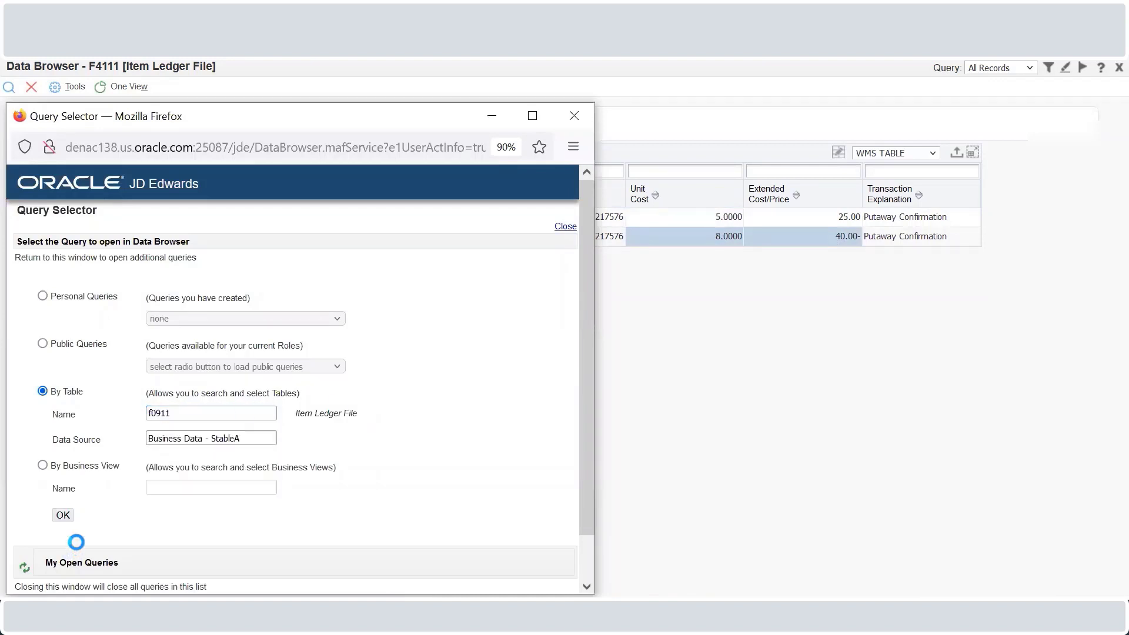
pyautogui.click(63, 515)
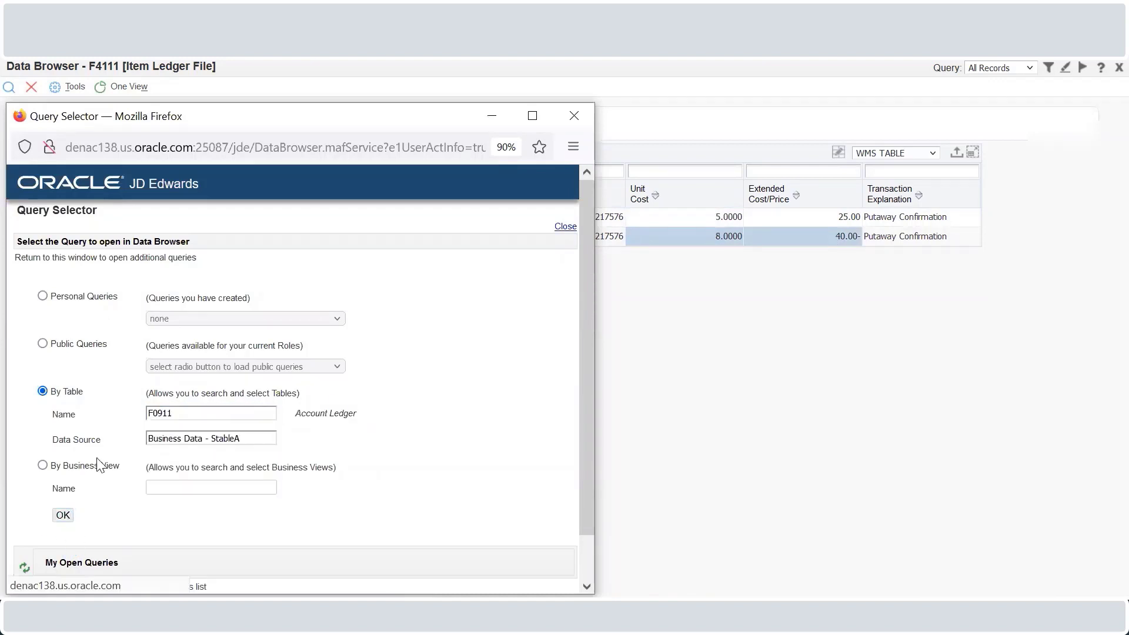
pyautogui.click(81, 299)
pyautogui.write('1217576')
pyautogui.doubleClick(81, 300)
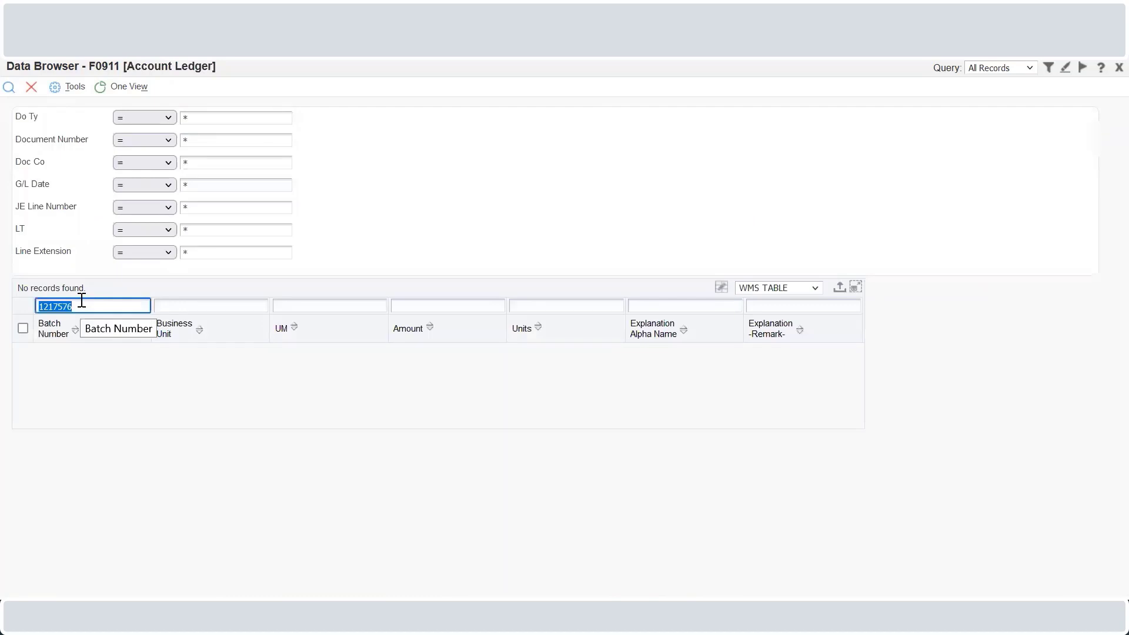
pyautogui.press('Return')
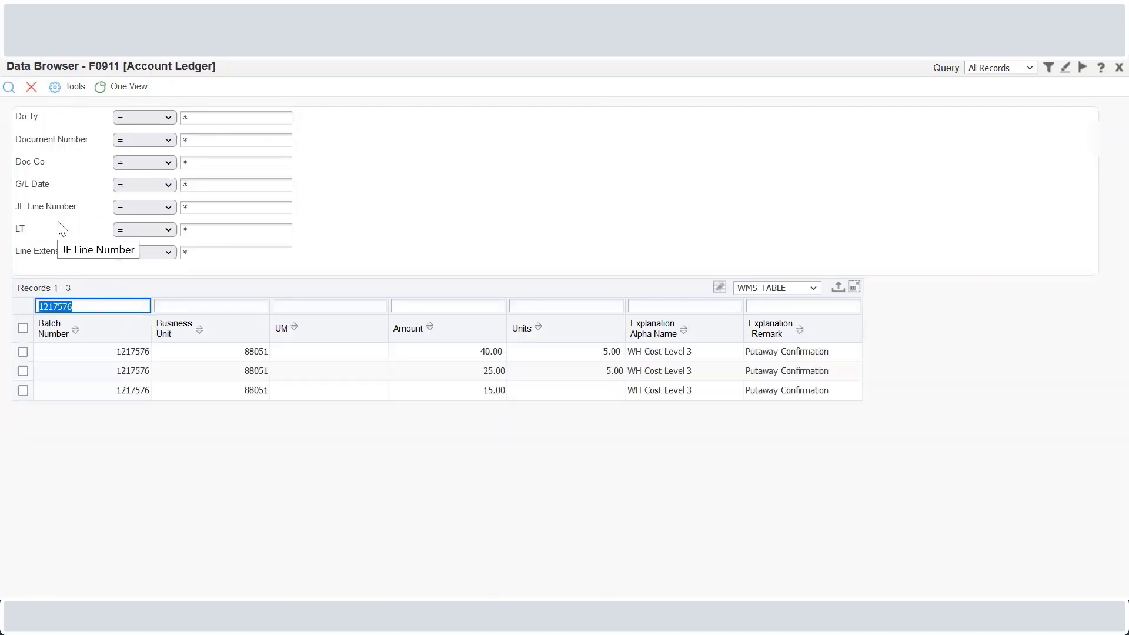
# Highlight the 40.00- and 25.00 amounts and the 5.00 units on the entries.
pyautogui.click(614, 353)
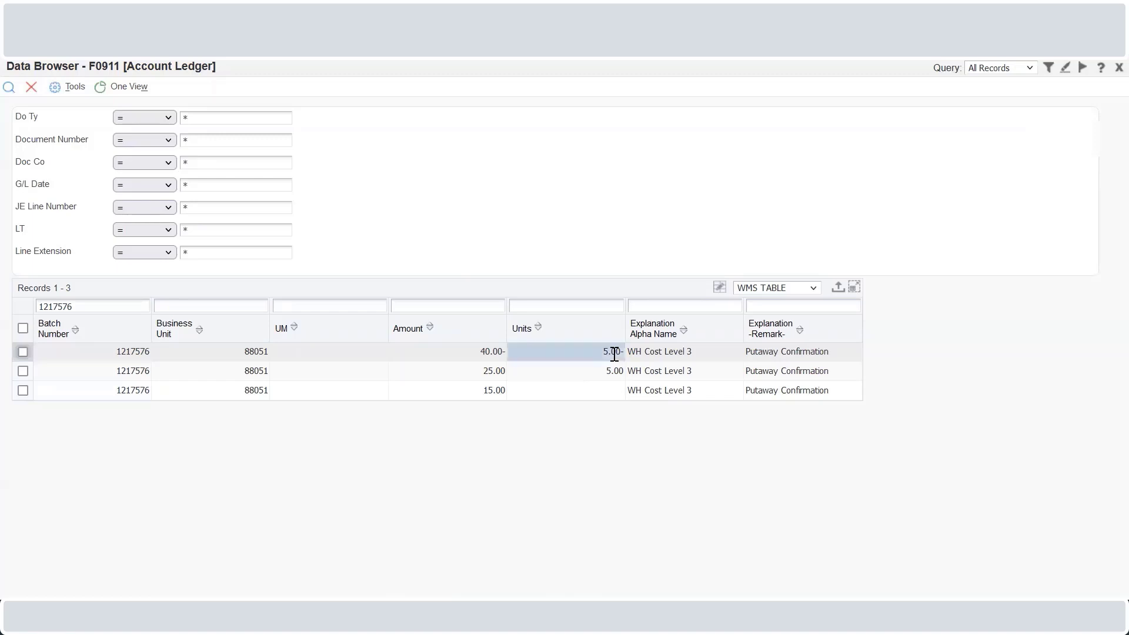
pyautogui.moveTo(466, 371); pyautogui.dragTo(567, 376)
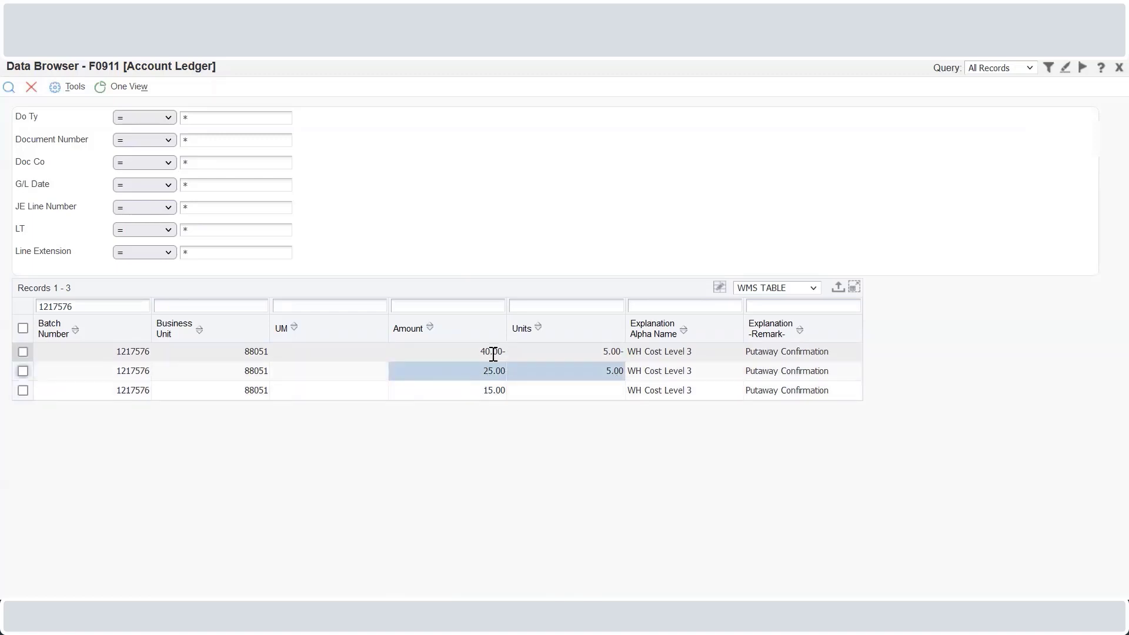
pyautogui.moveTo(491, 351); pyautogui.dragTo(494, 369)
# Note the 15.00 entry, then check 1.S.2 costs (2.3333 average, 5.0000 standard) without saving.
pyautogui.click(492, 393)
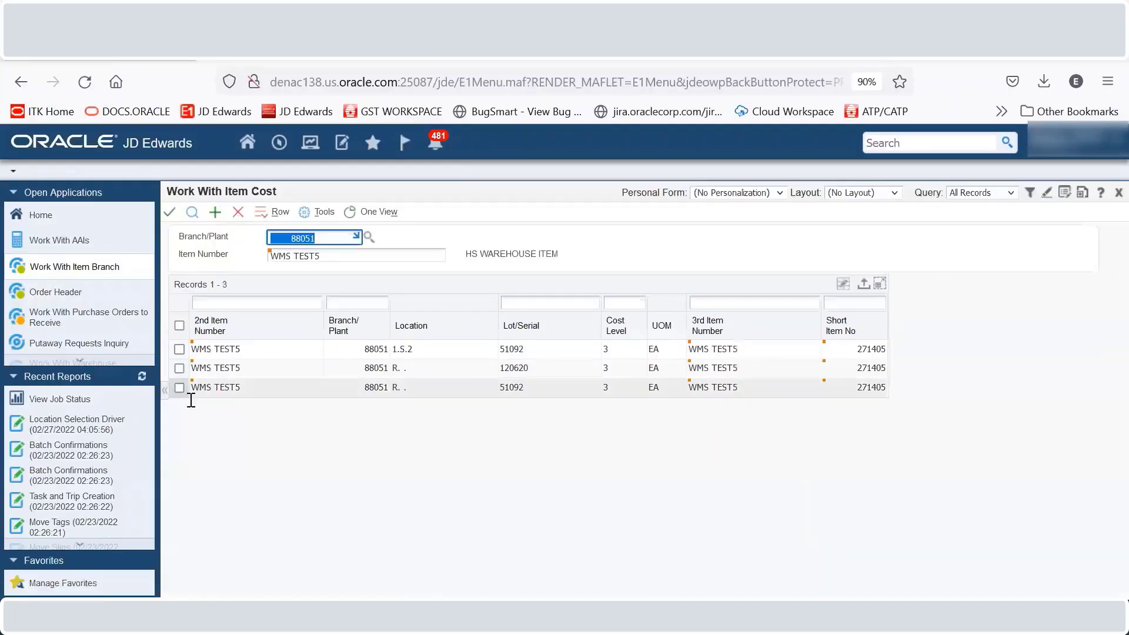
pyautogui.click(180, 349)
pyautogui.click(169, 212)
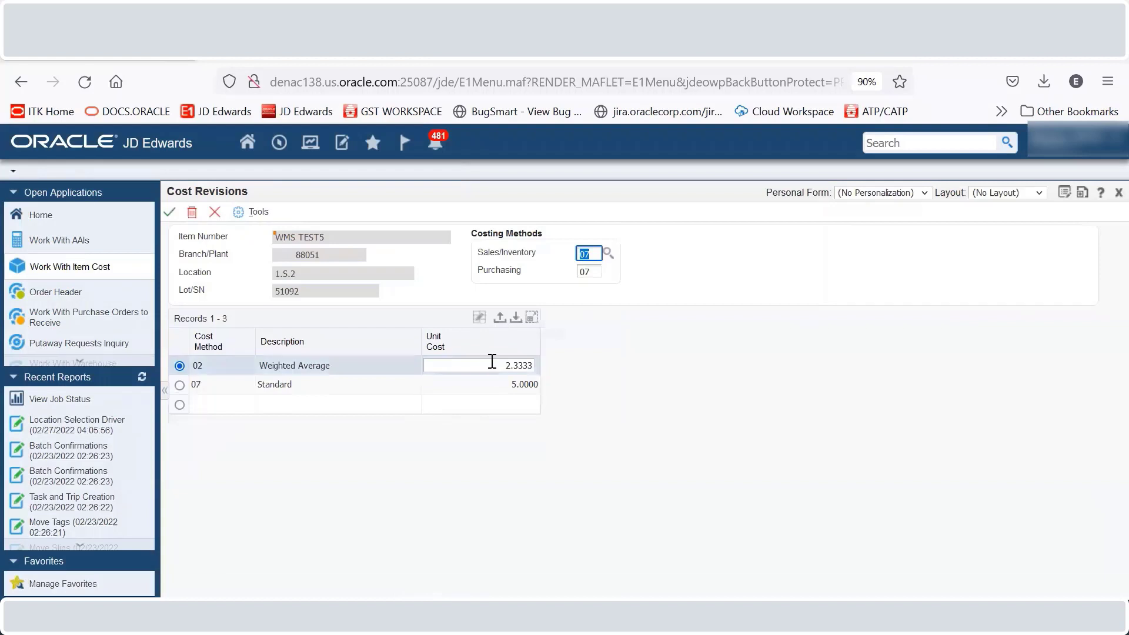
pyautogui.click(499, 366)
pyautogui.click(503, 385)
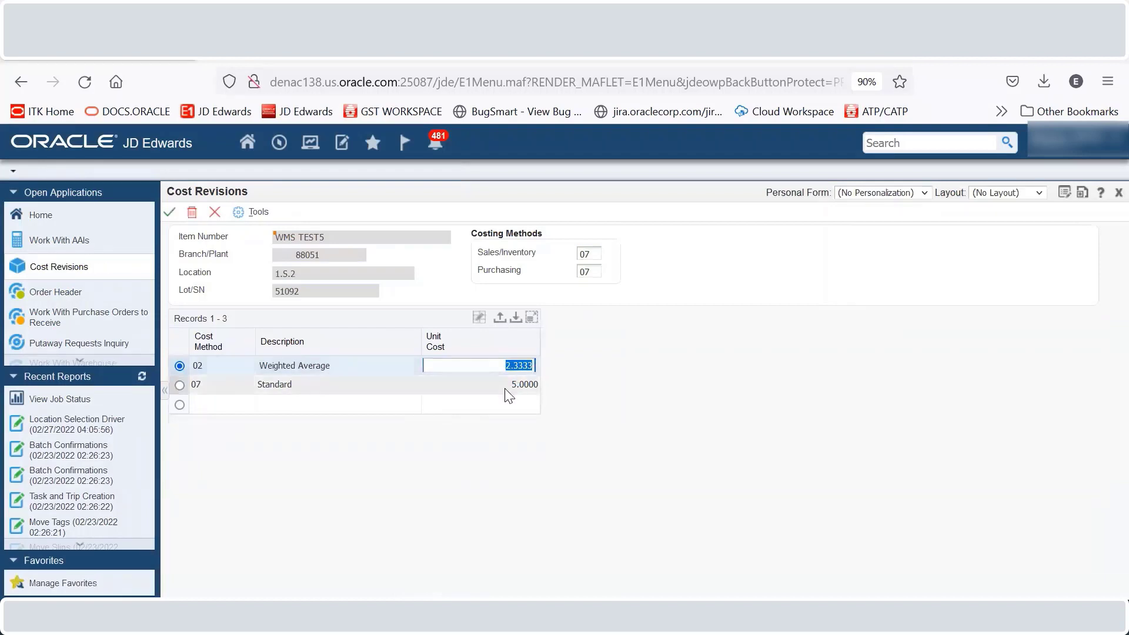
pyautogui.click(215, 217)
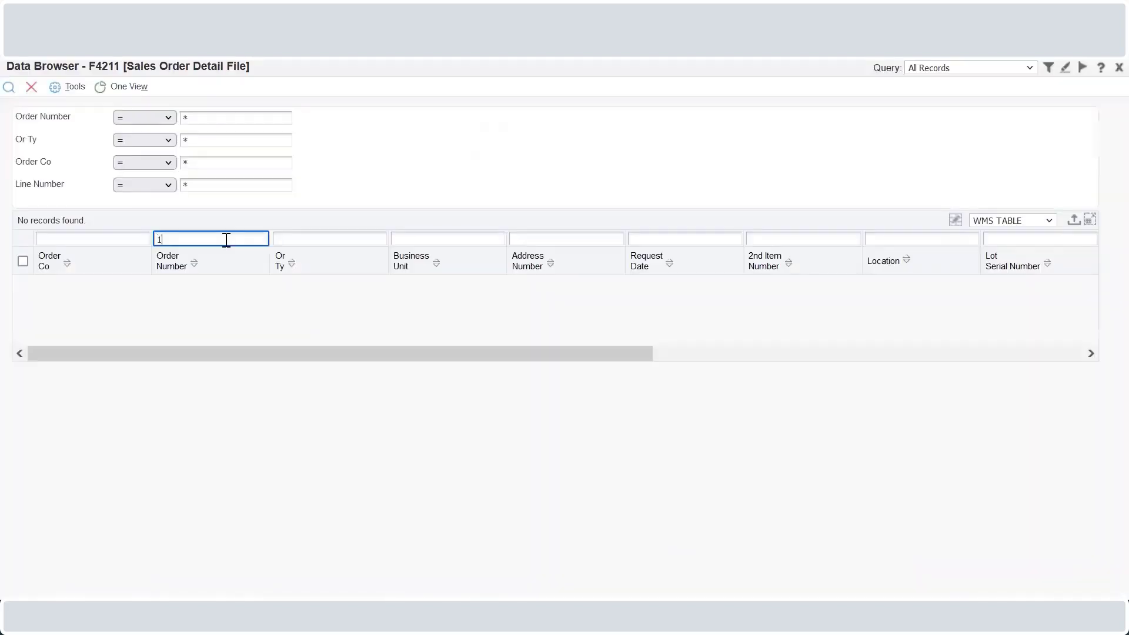
# Filter the F4211 Sales Order Detail browser to order number 1119.
pyautogui.write('119')
pyautogui.doubleClick(226, 239)
pyautogui.press('Return')
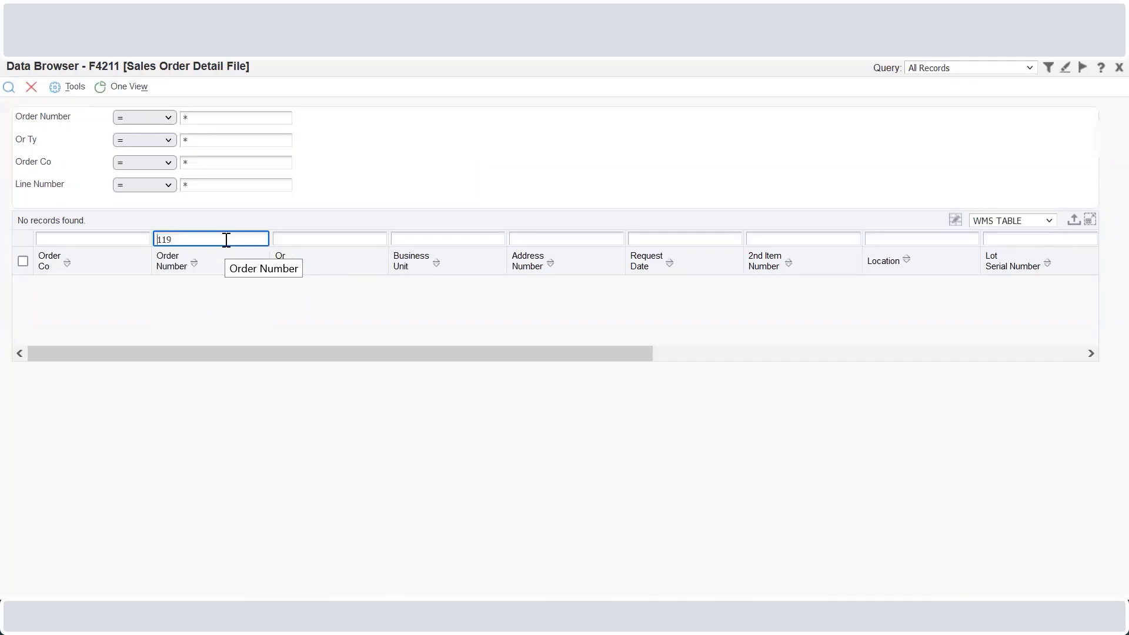
pyautogui.press('Return')
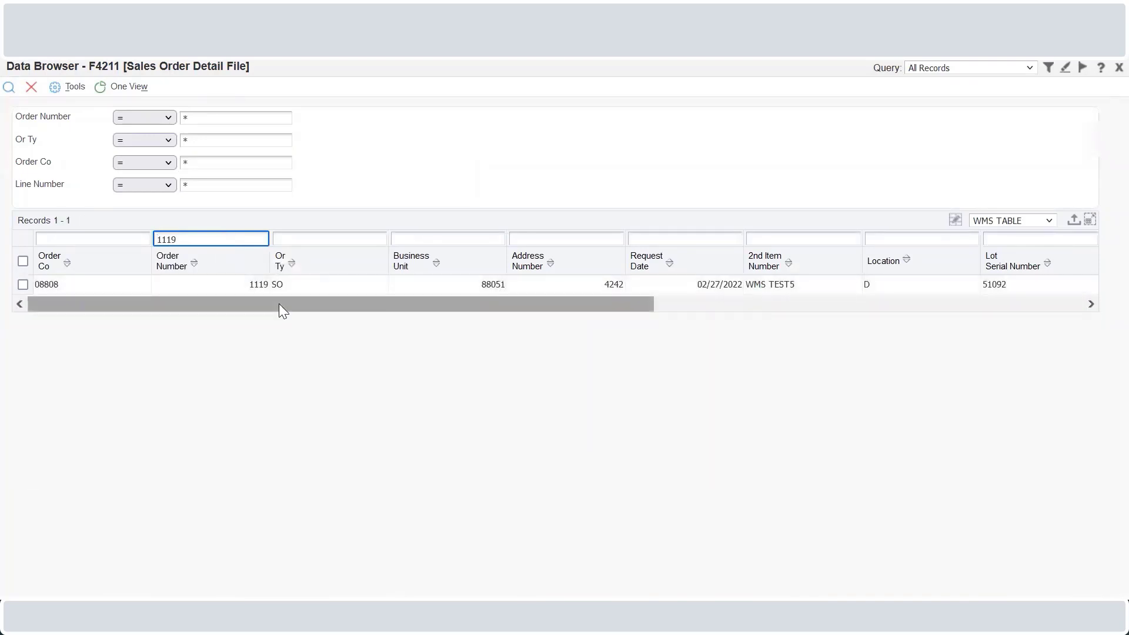
# Scroll across the WMS TEST5 line to show location D, unit cost 5.0000 and extended cost 25.00.
pyautogui.moveTo(279, 303); pyautogui.dragTo(540, 288)
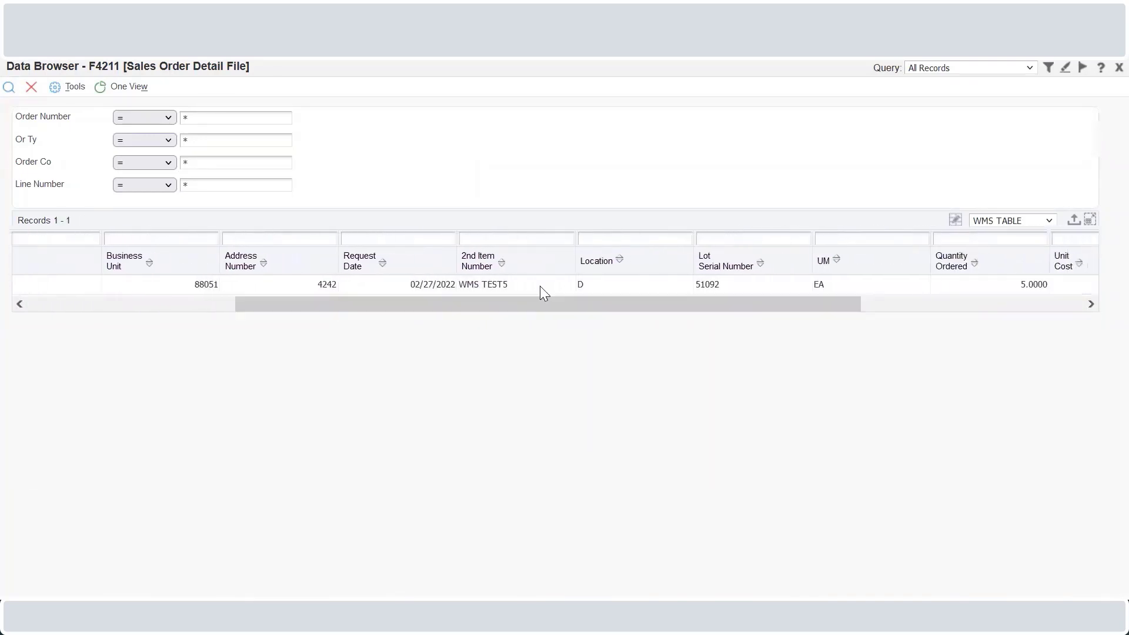
pyautogui.click(609, 284)
pyautogui.moveTo(603, 303); pyautogui.dragTo(944, 303)
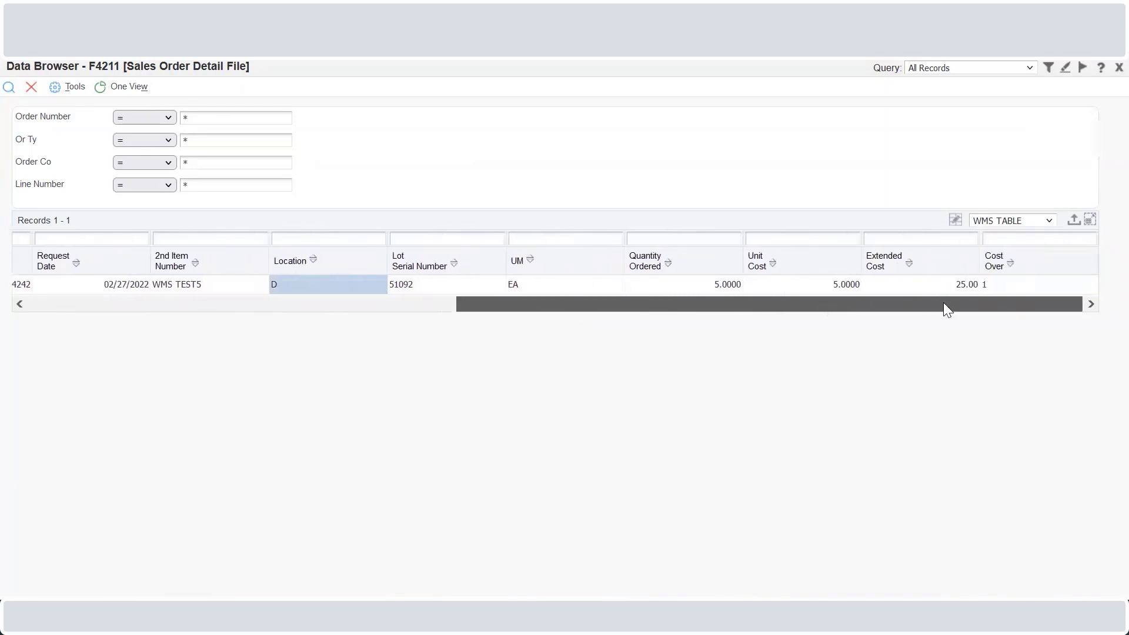
pyautogui.click(720, 288)
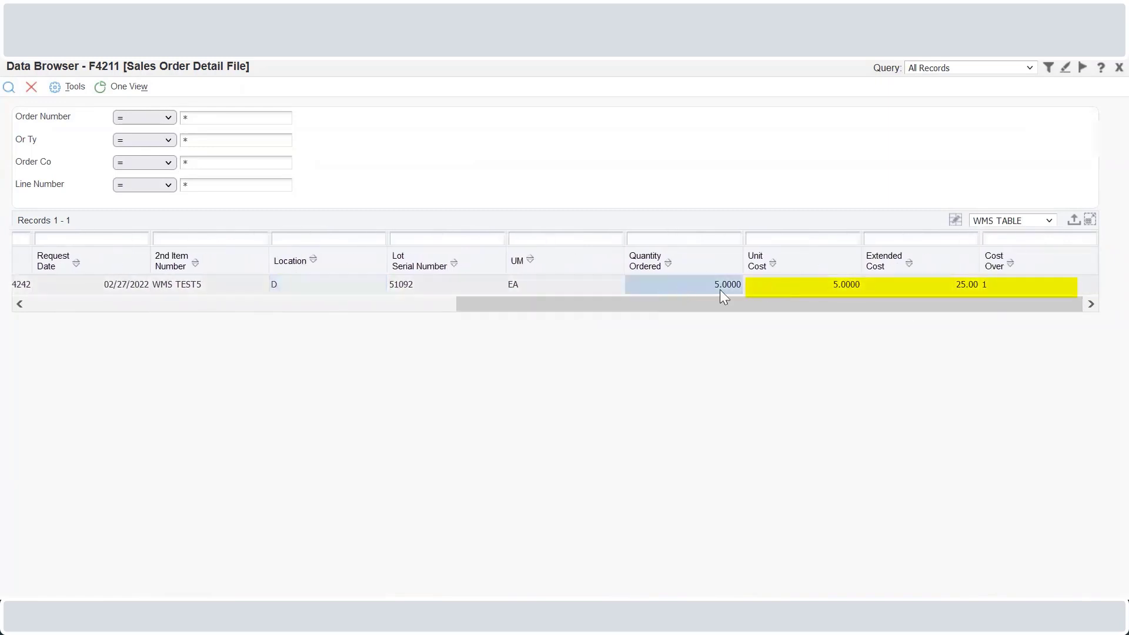
pyautogui.click(927, 283)
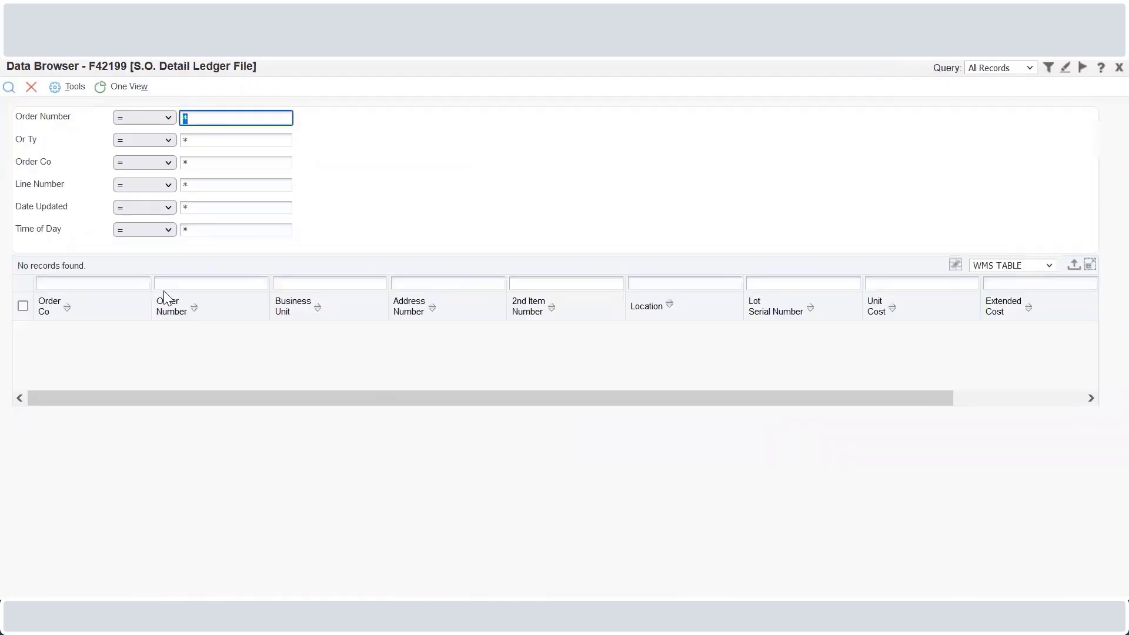
# Filter F42199 to order 1119 and scroll right to the cost columns (5.0000, 25.00).
pyautogui.click(169, 282)
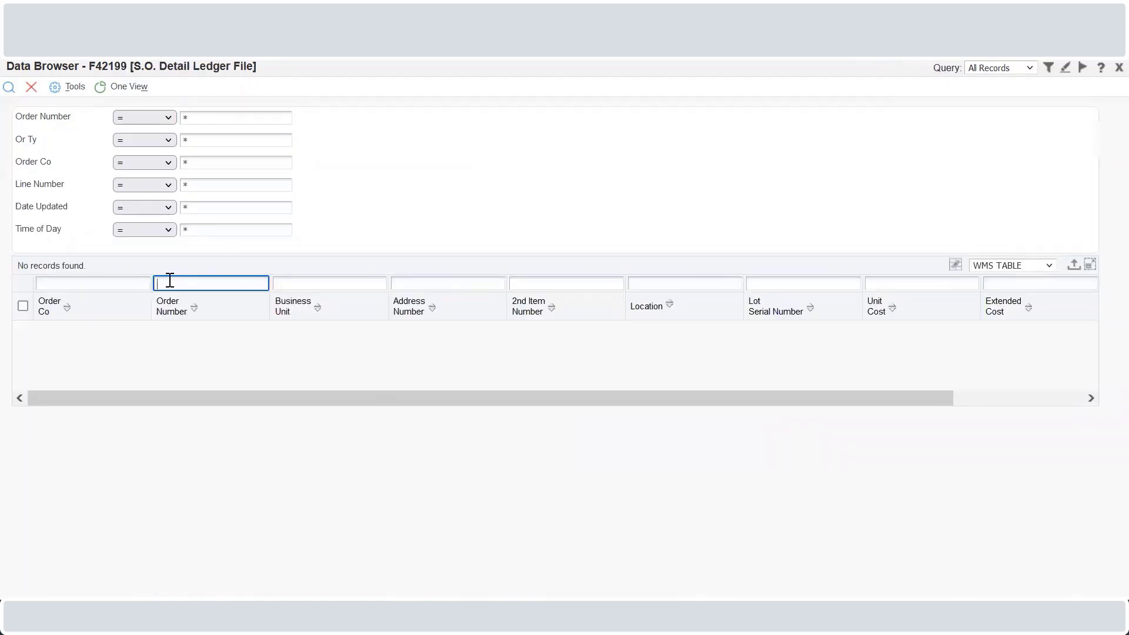
pyautogui.doubleClick(169, 282)
pyautogui.press('Return')
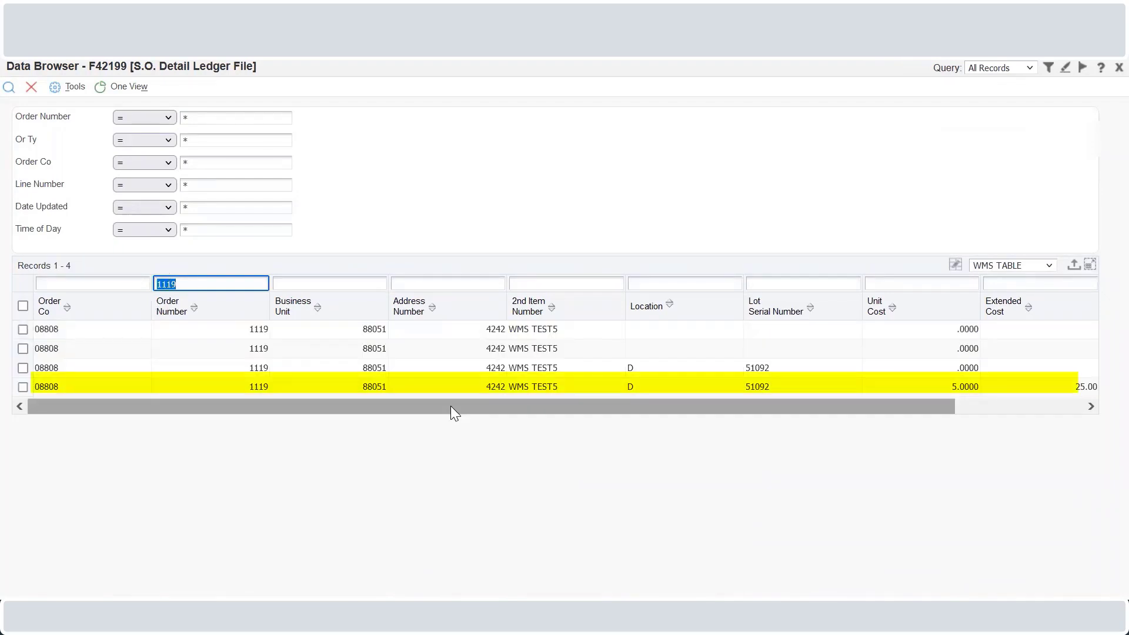
pyautogui.moveTo(450, 406); pyautogui.dragTo(567, 405)
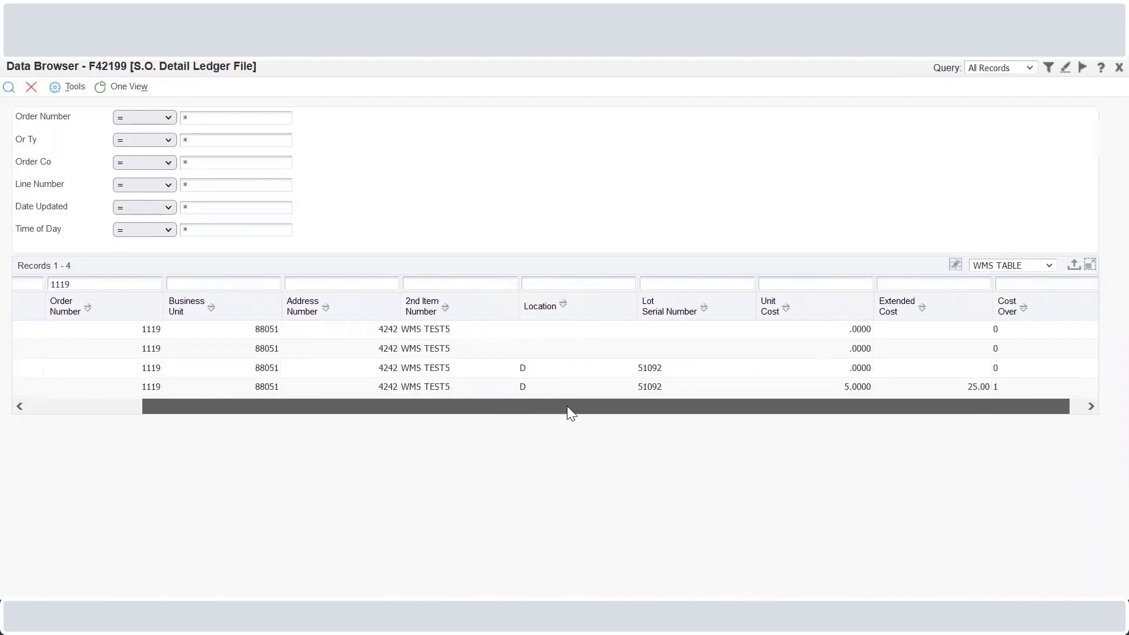